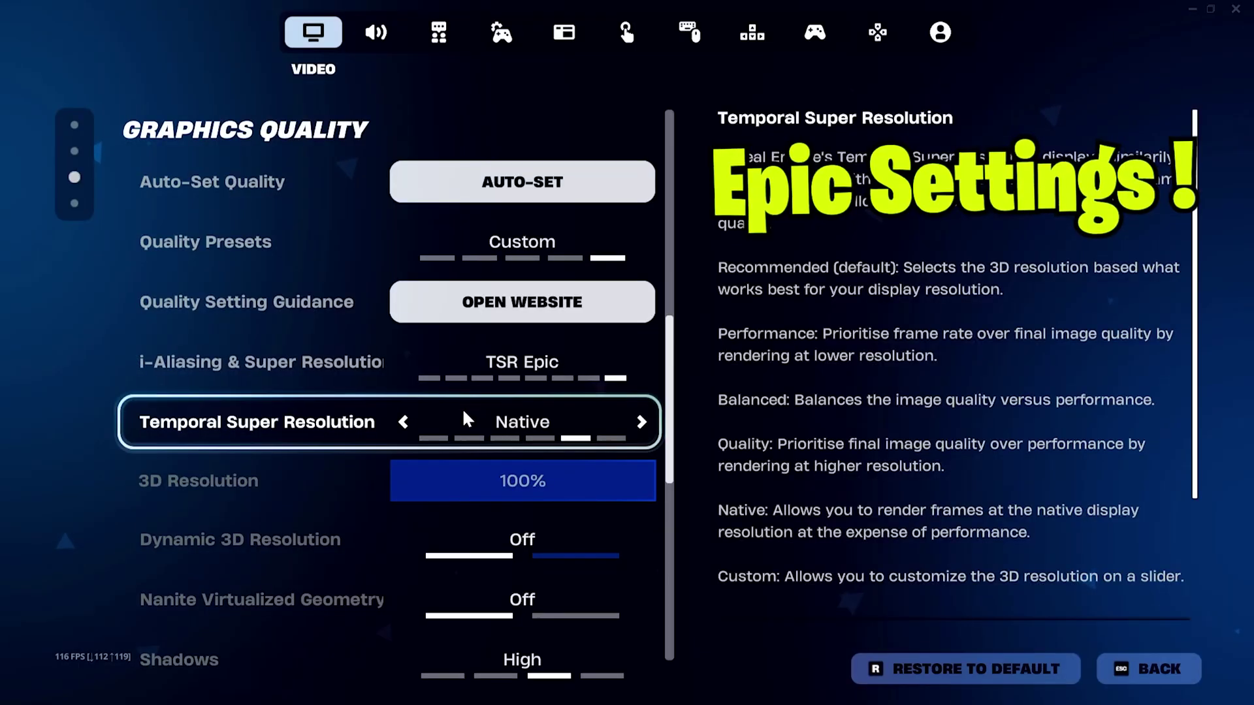
Deploy the Dragon Rider in a Fortnite match and fly over the island.
scroll(461, 407, "down", 2)
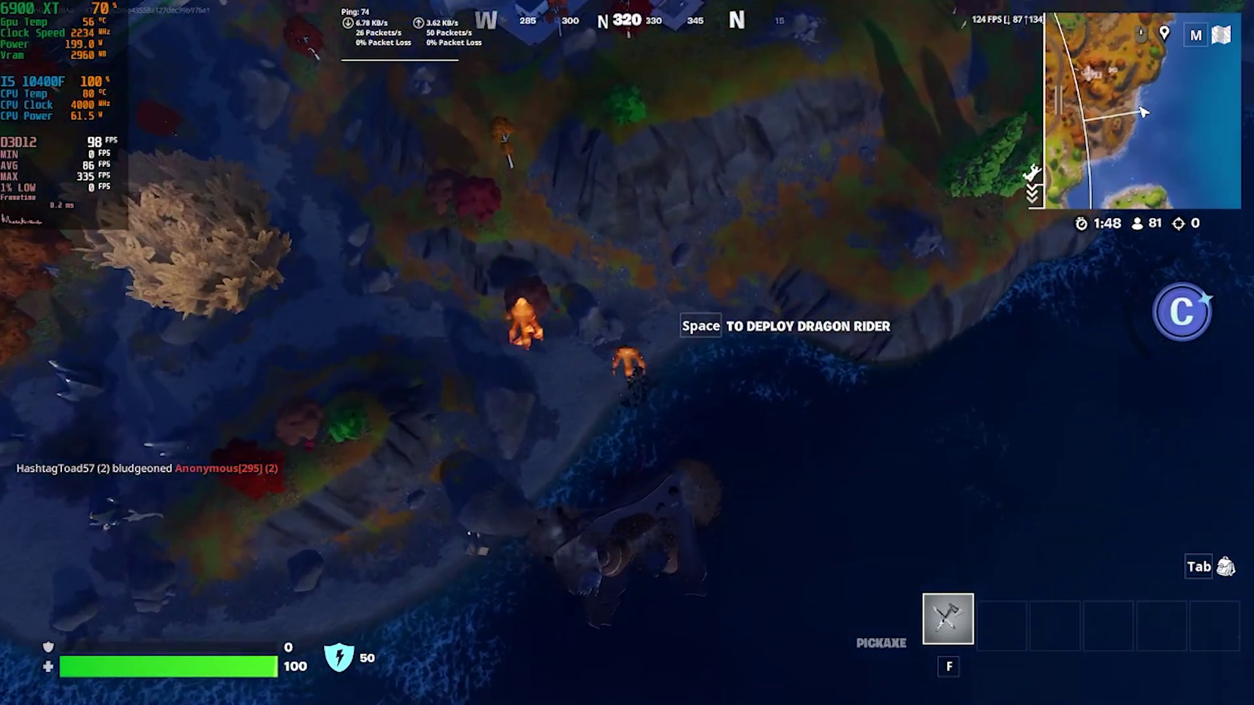
key("space")
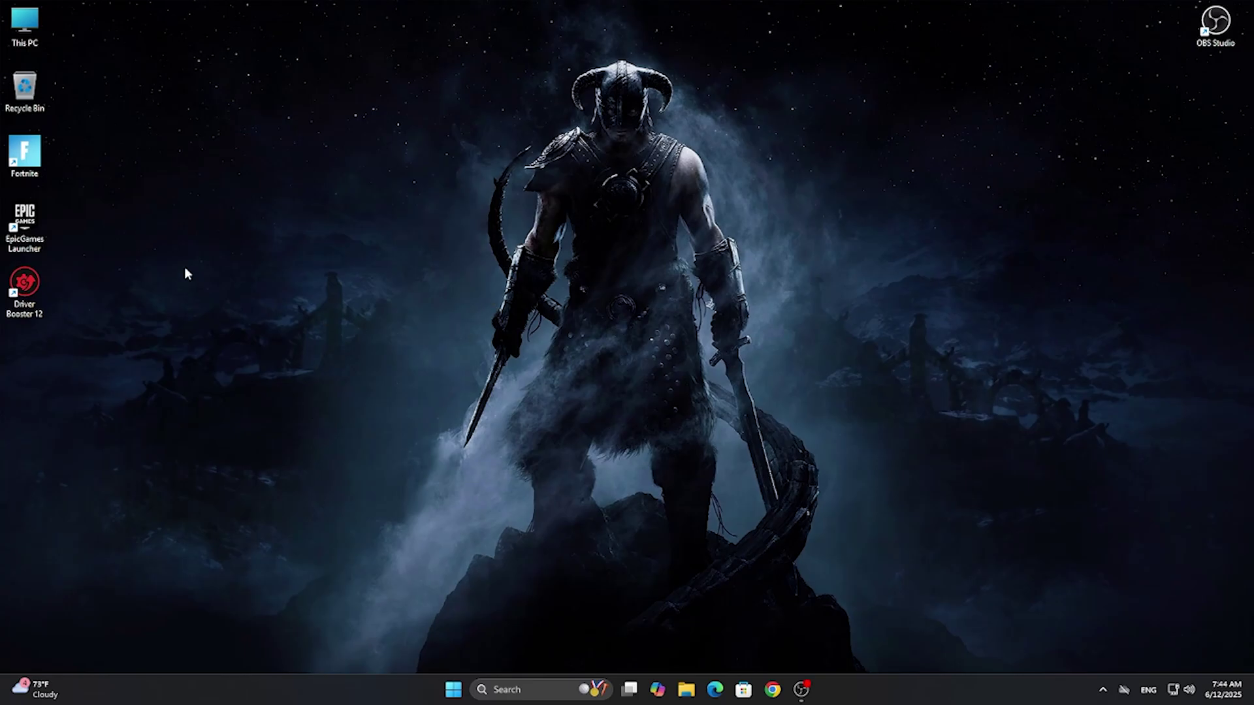
From the Epic Games Launcher library, tick Pre-download Streamed Assets in Fortnite's installation options.
double_click(26, 221)
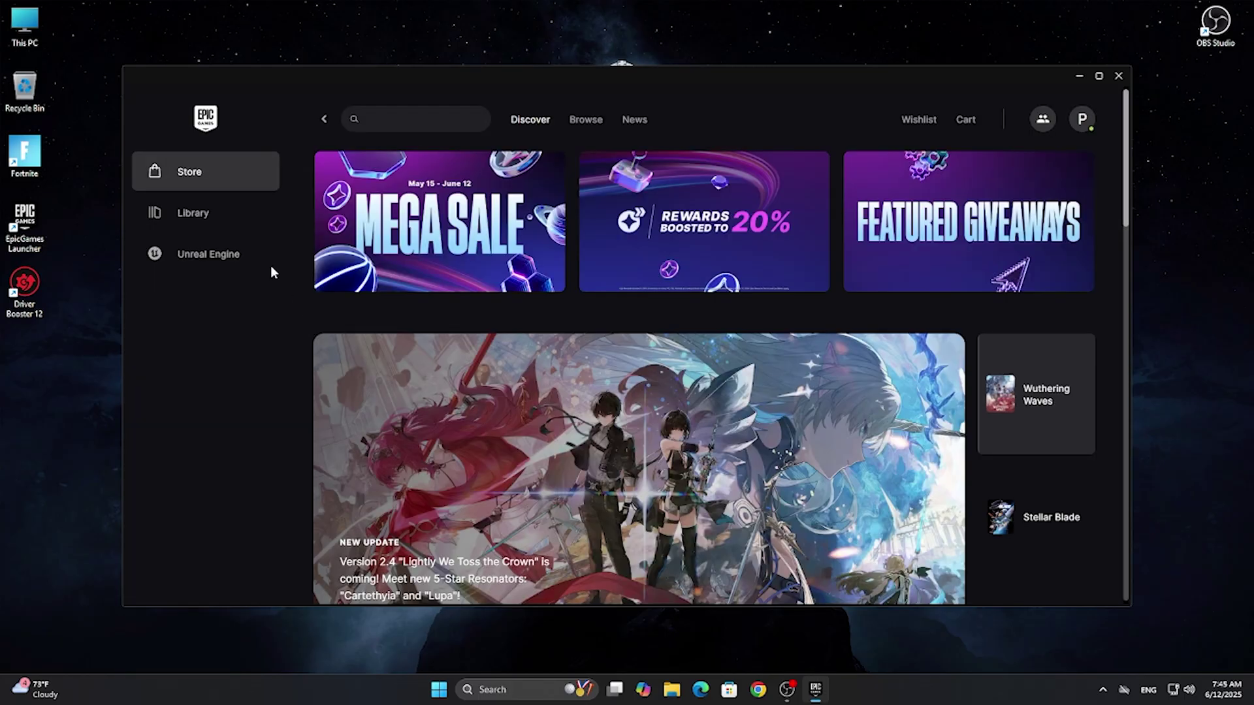
left_click(169, 215)
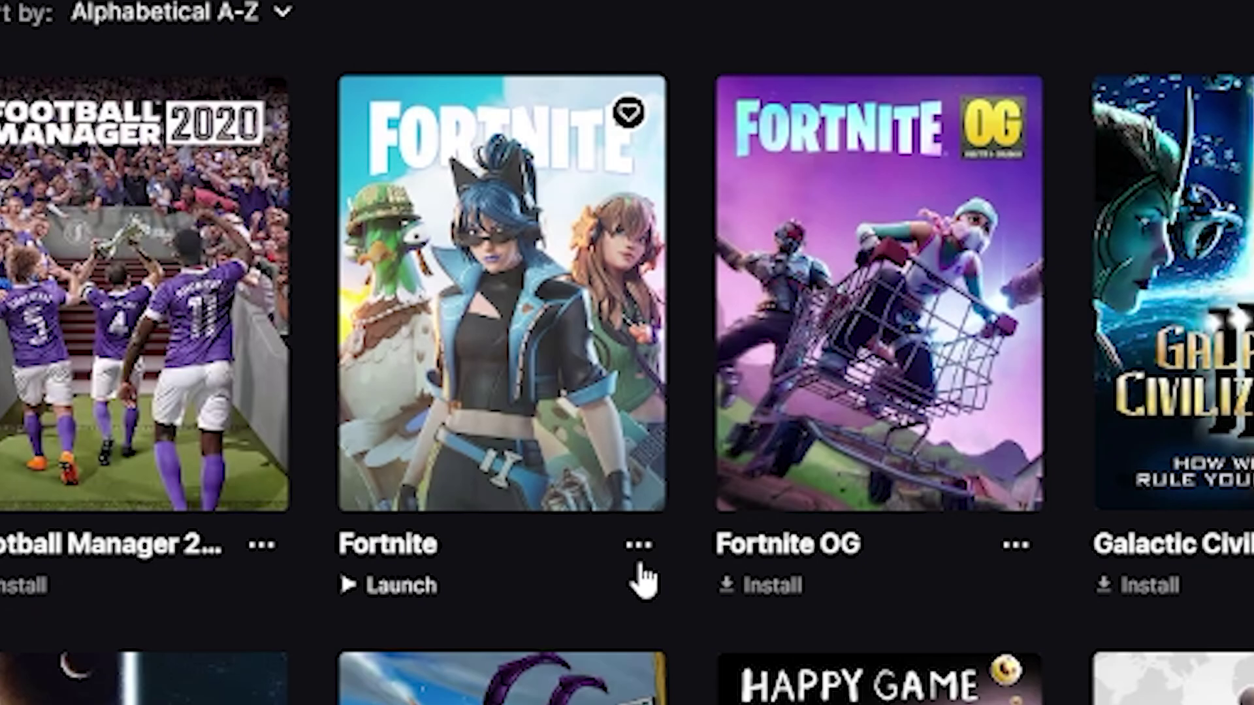
left_click(639, 548)
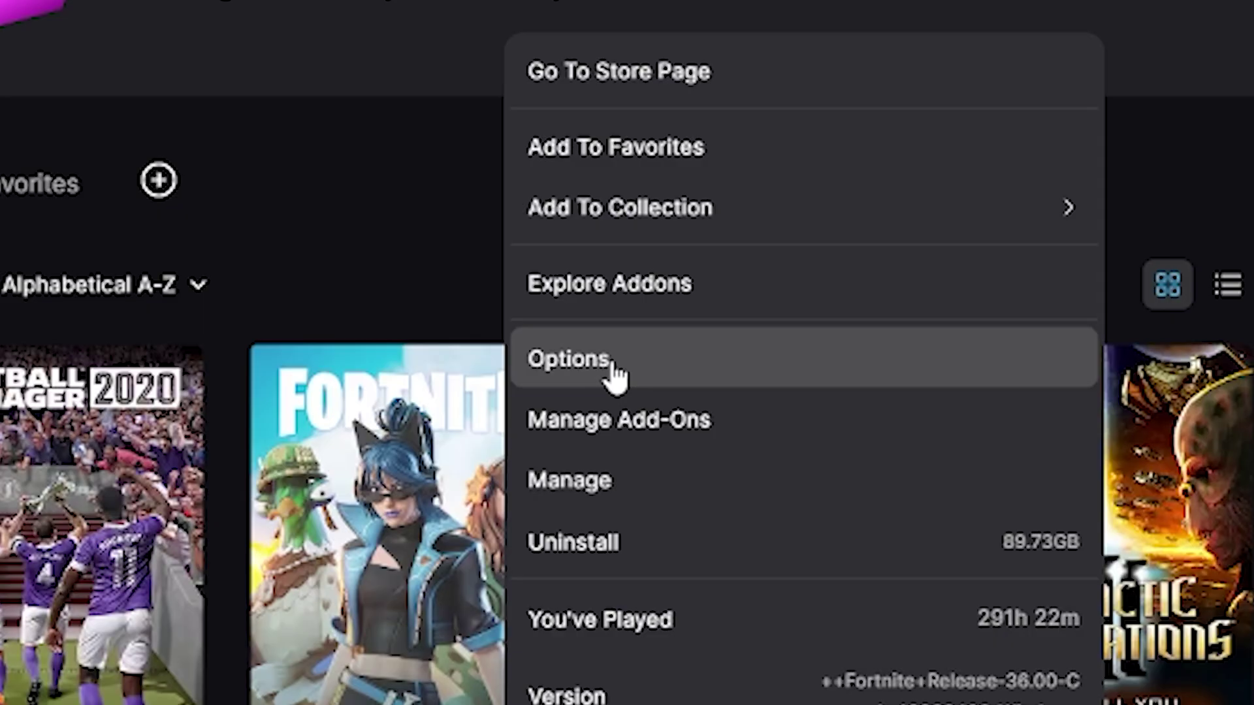
left_click(620, 359)
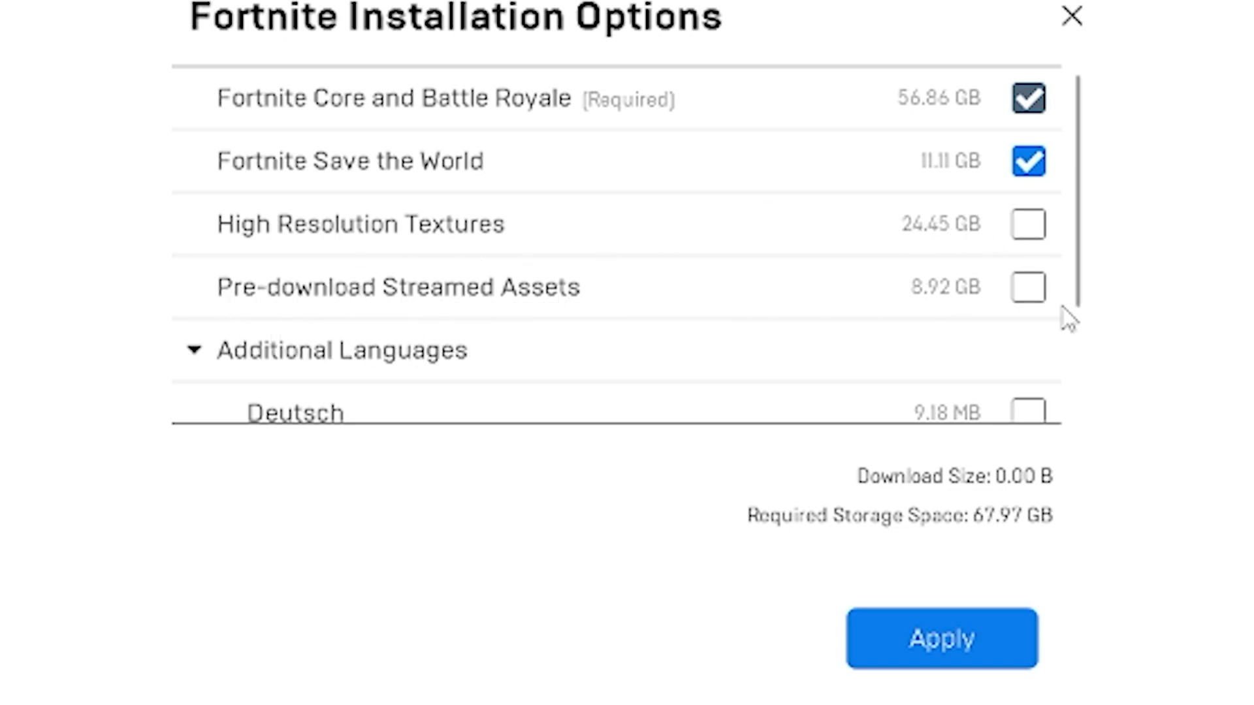
left_click(1028, 287)
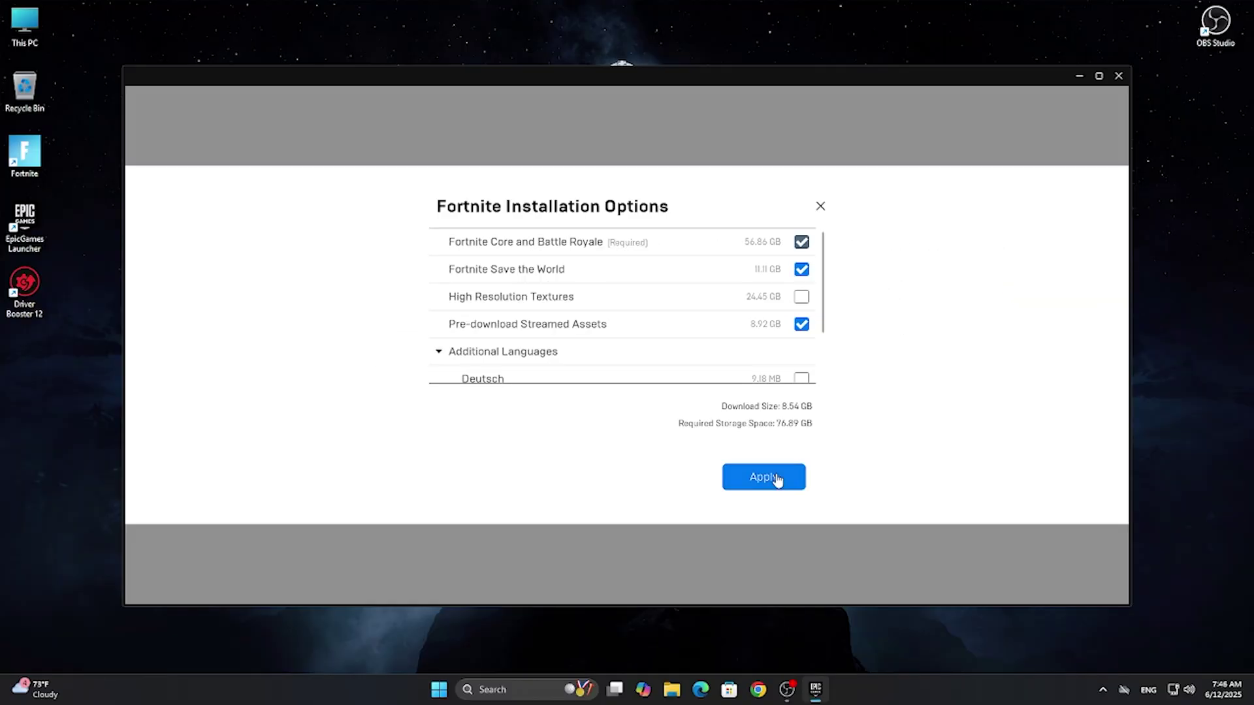
Apply Fortnite's new installation options and follow the update in the Downloads window.
left_click(979, 643)
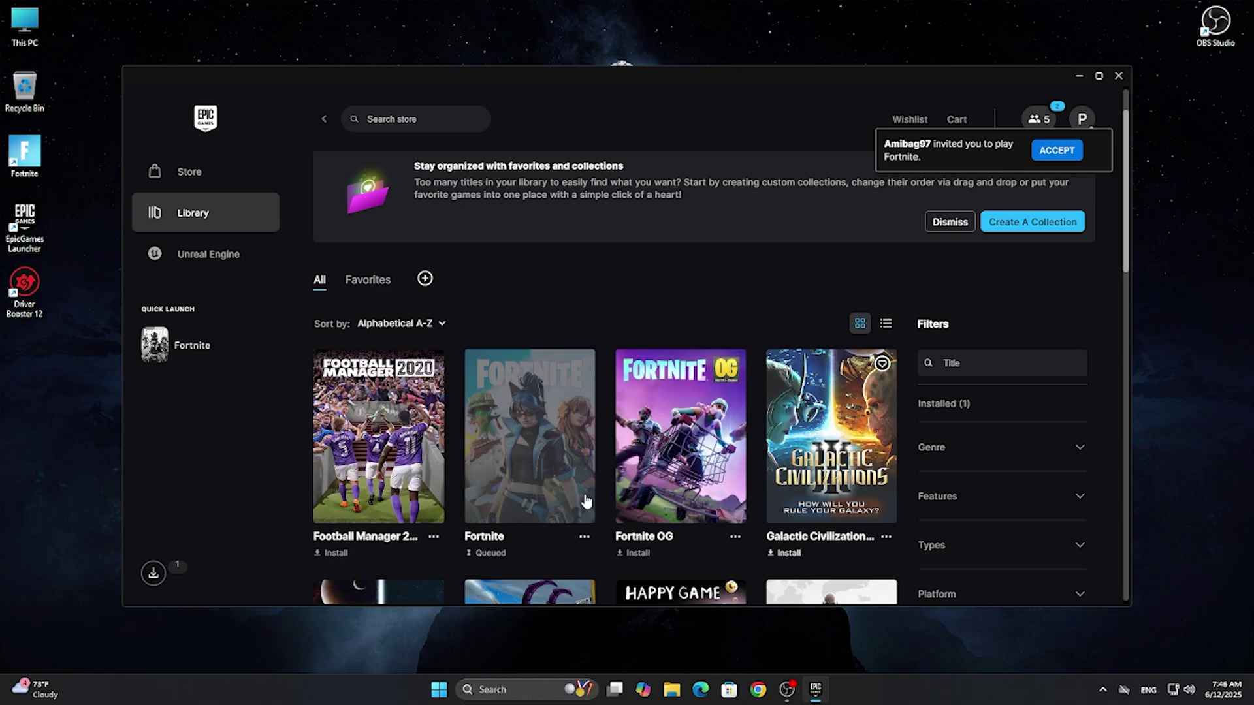
left_click(157, 583)
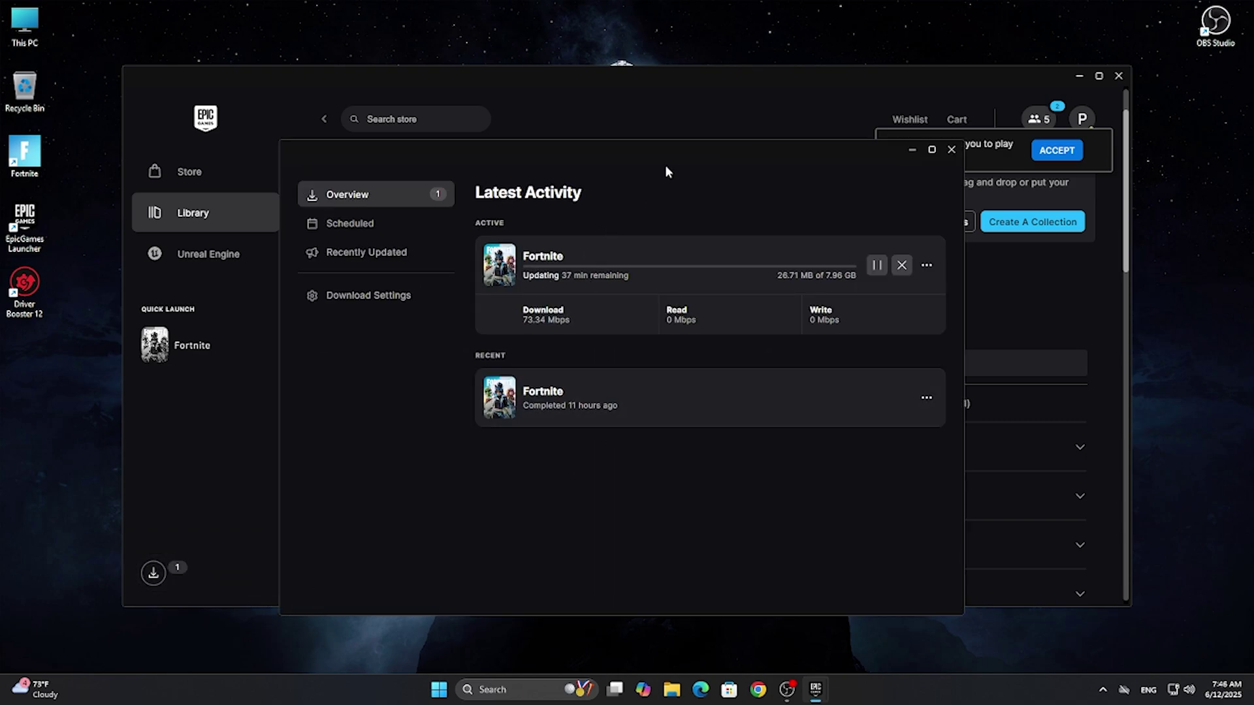
left_click(1075, 76)
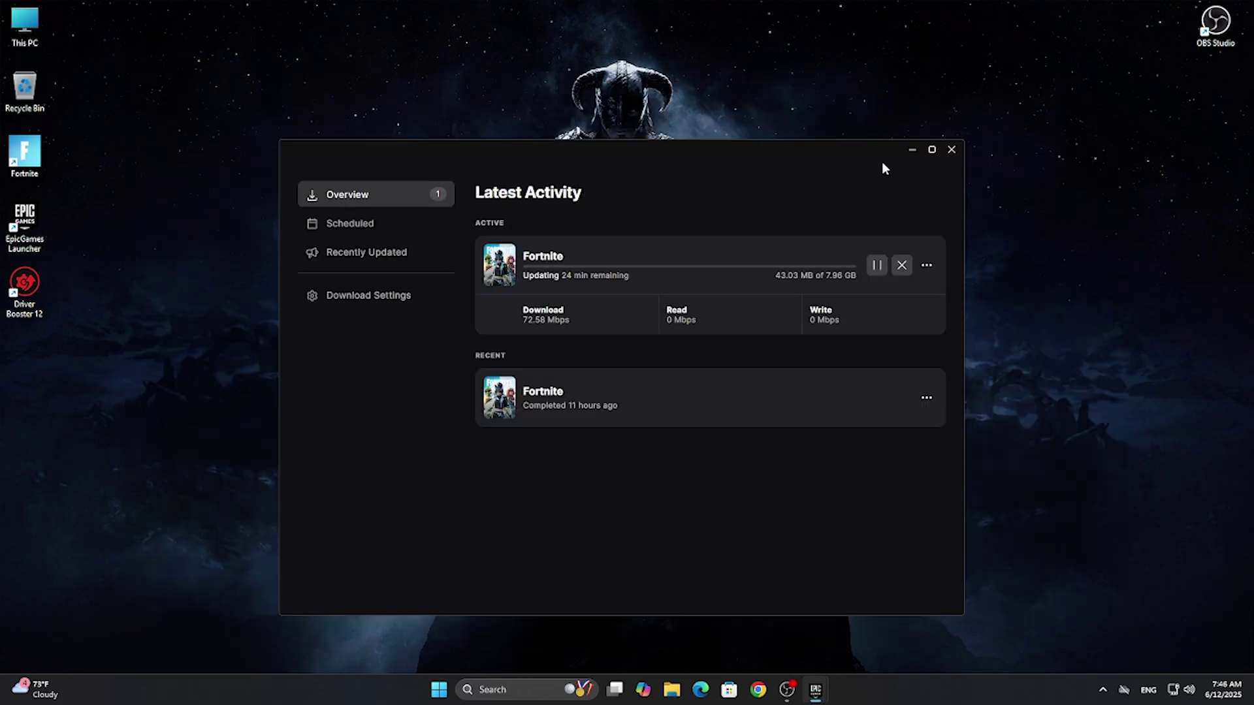
left_click_drag(653, 171, 633, 150)
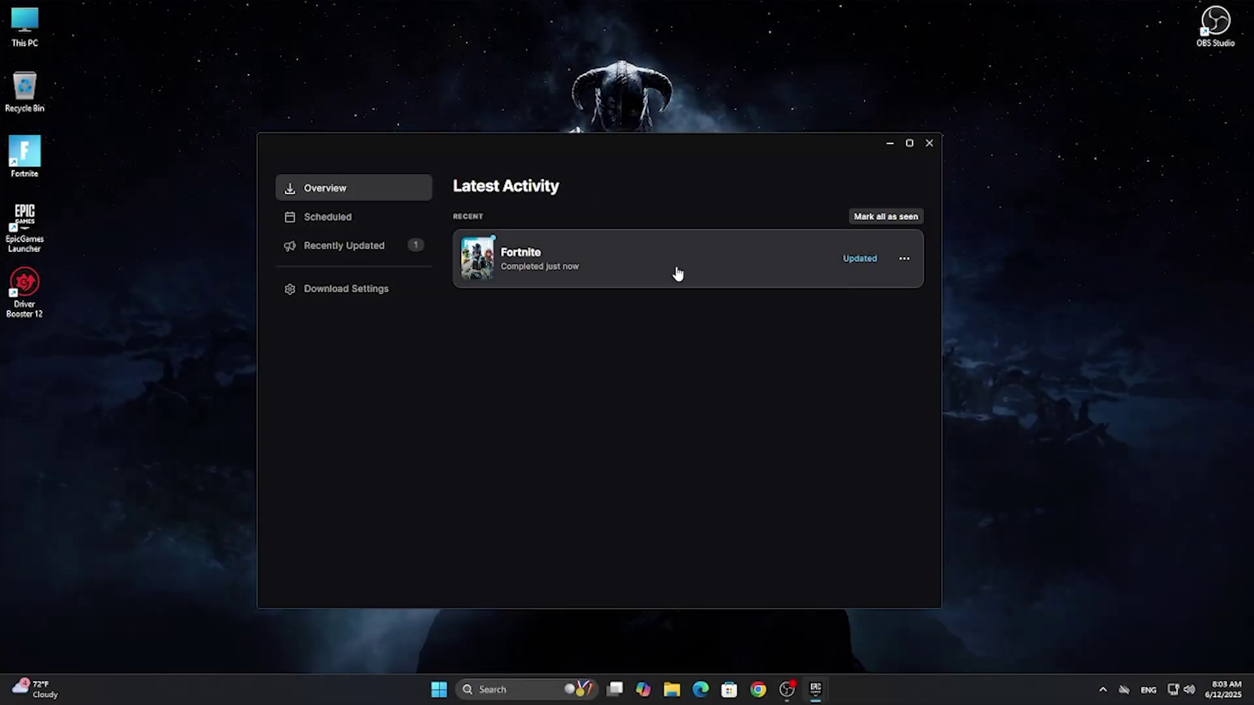
Reopen Fortnite's installation options from the library to verify them, then close the dialog.
left_click(678, 273)
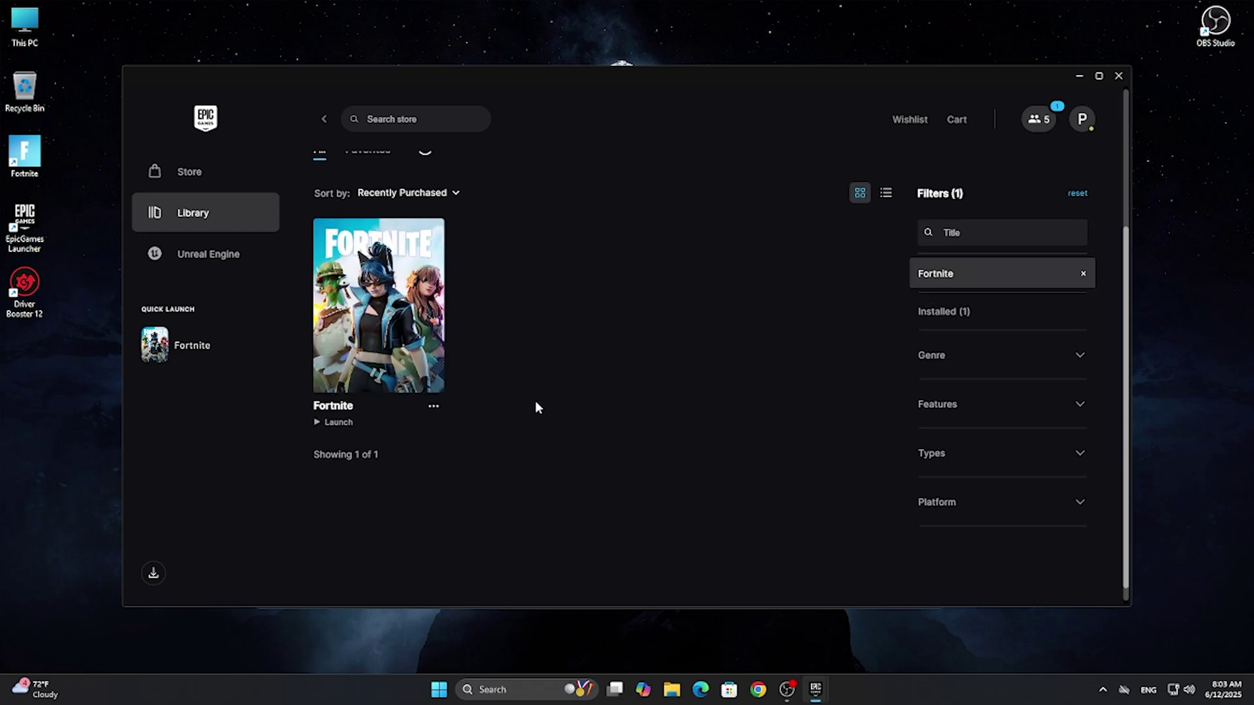
left_click(433, 406)
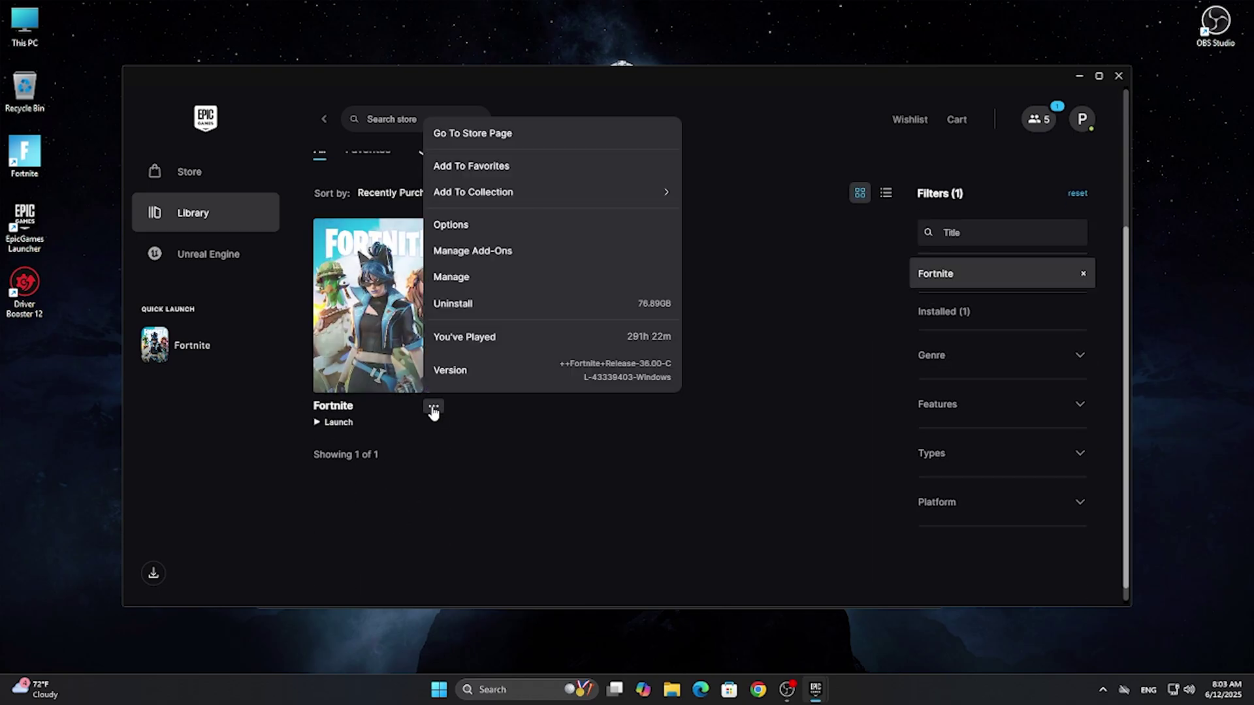
left_click(499, 231)
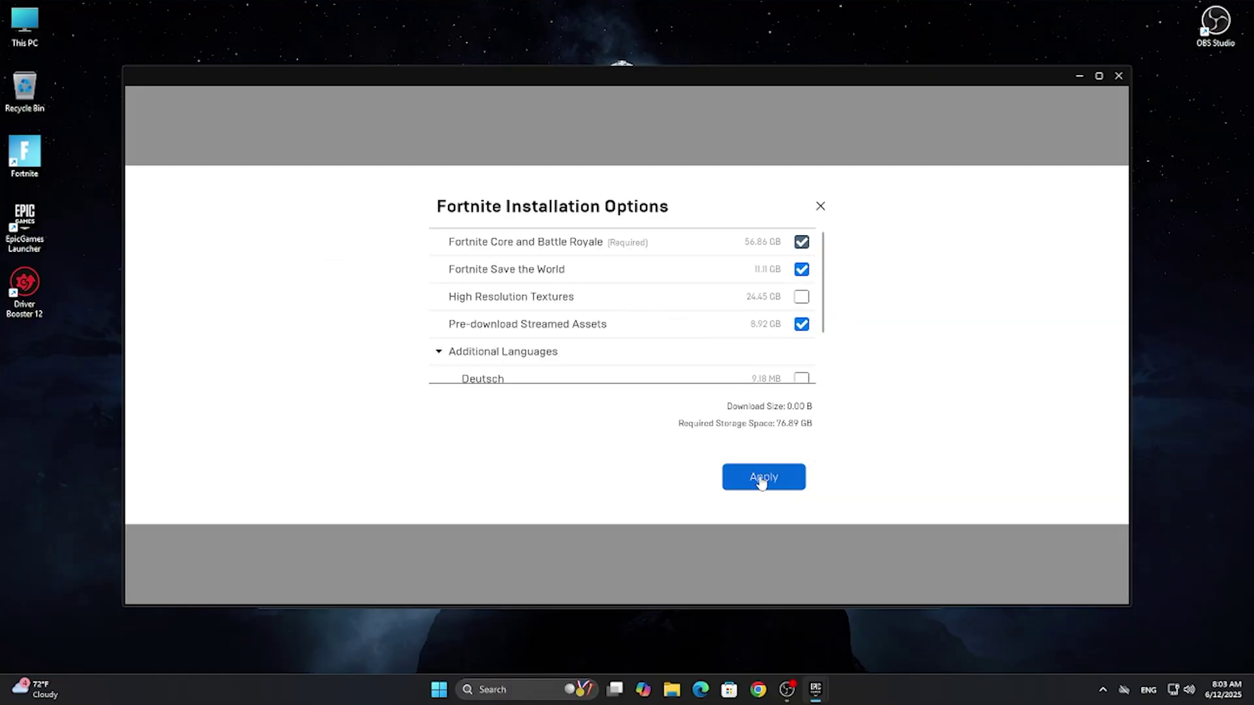
left_click(754, 487)
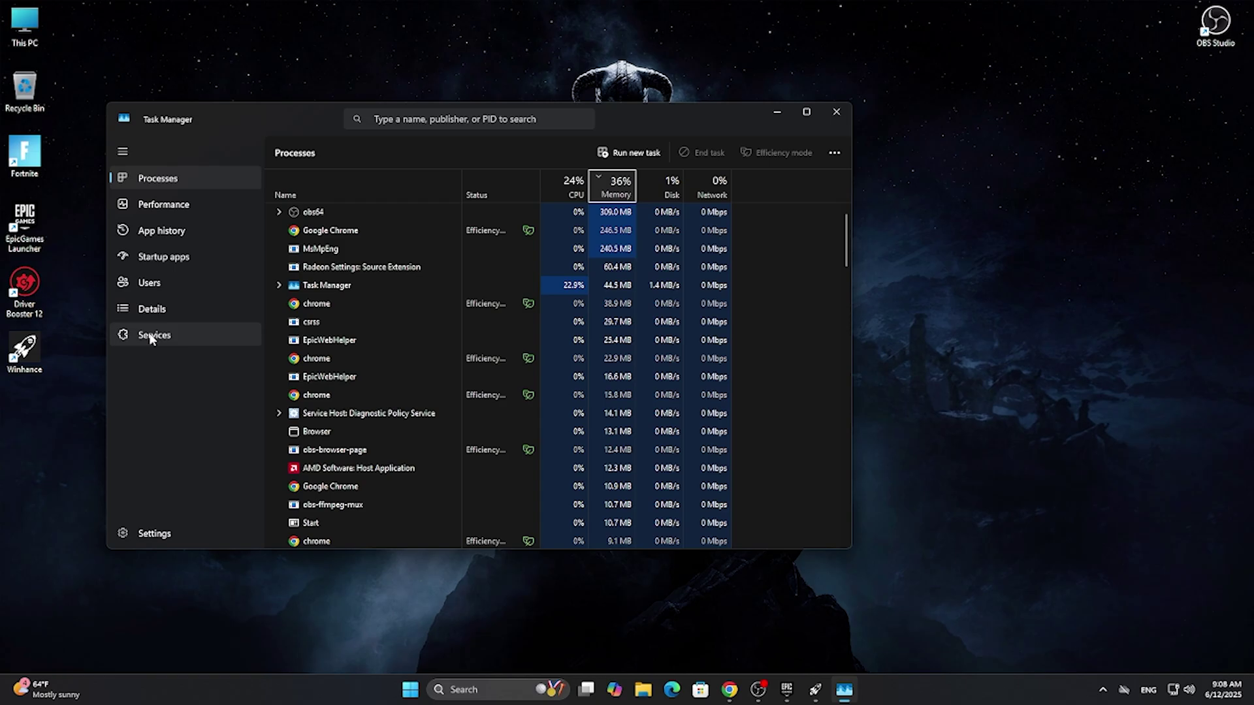
View the CPU details on Task Manager's Performance page, including the 234 running processes.
left_click(163, 204)
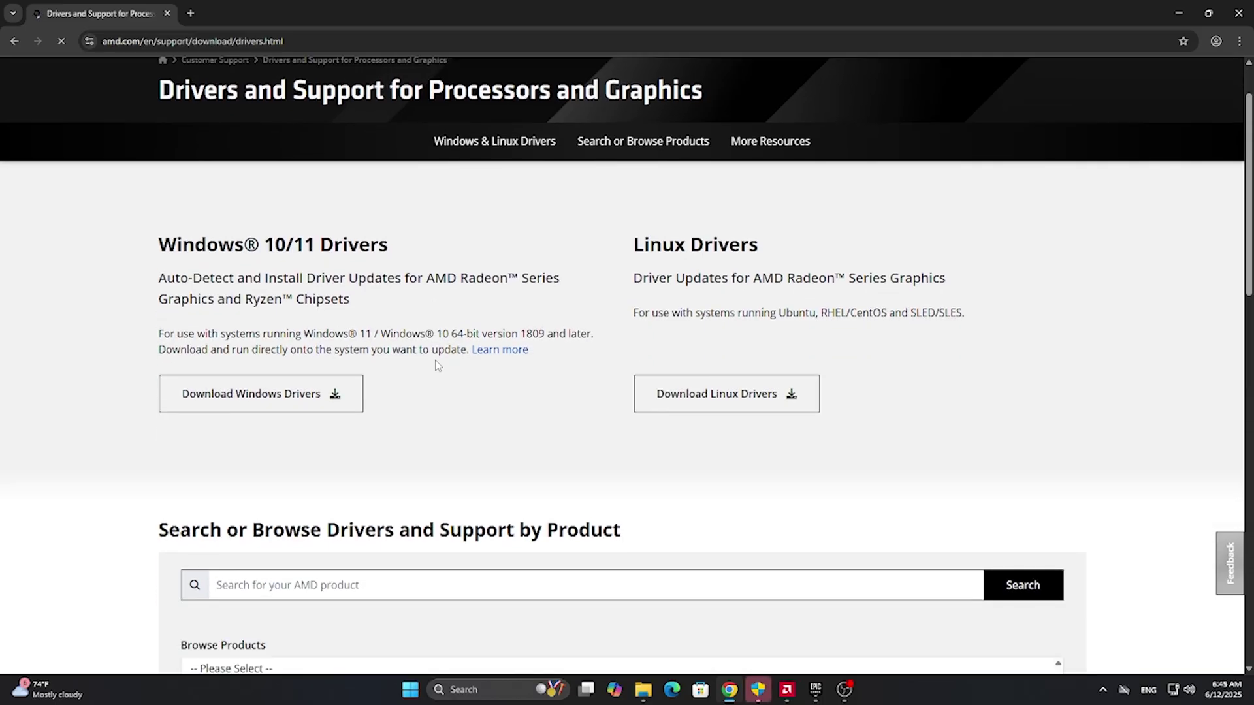
scroll(433, 361, "down", 1)
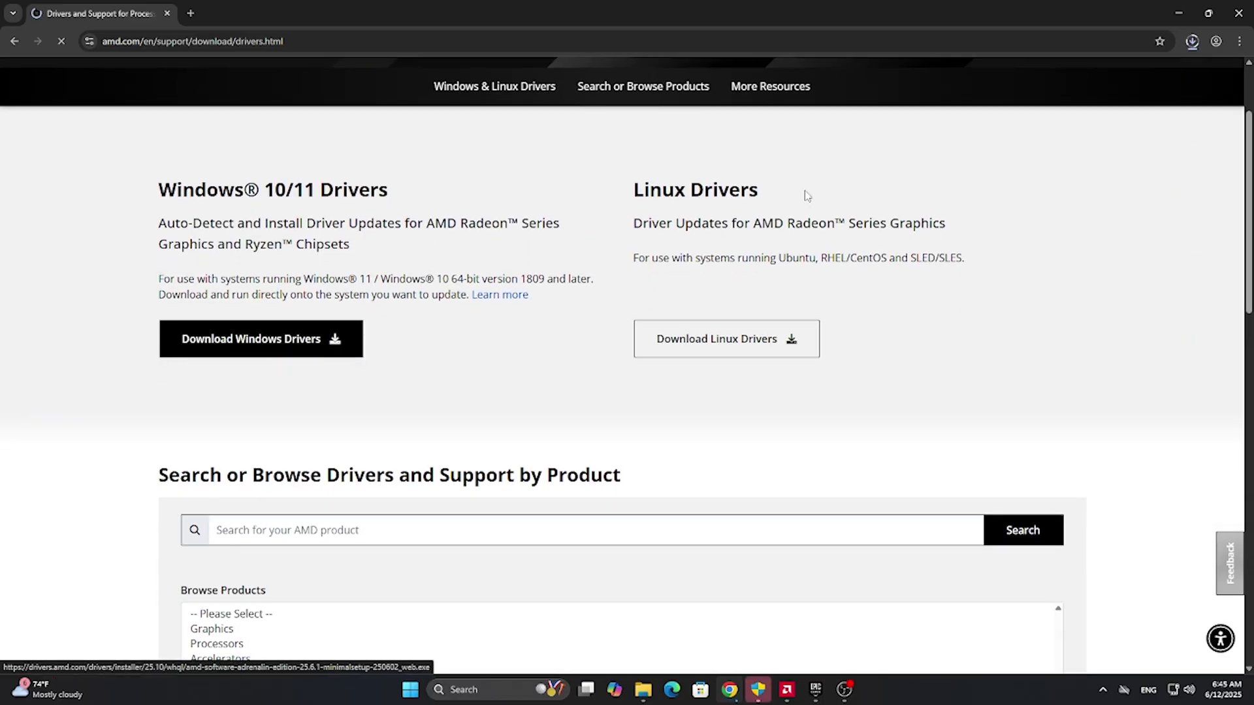
Resume the AMD driver installer download and switch Adrenalin's global experience to Performance.
left_click(1192, 42)
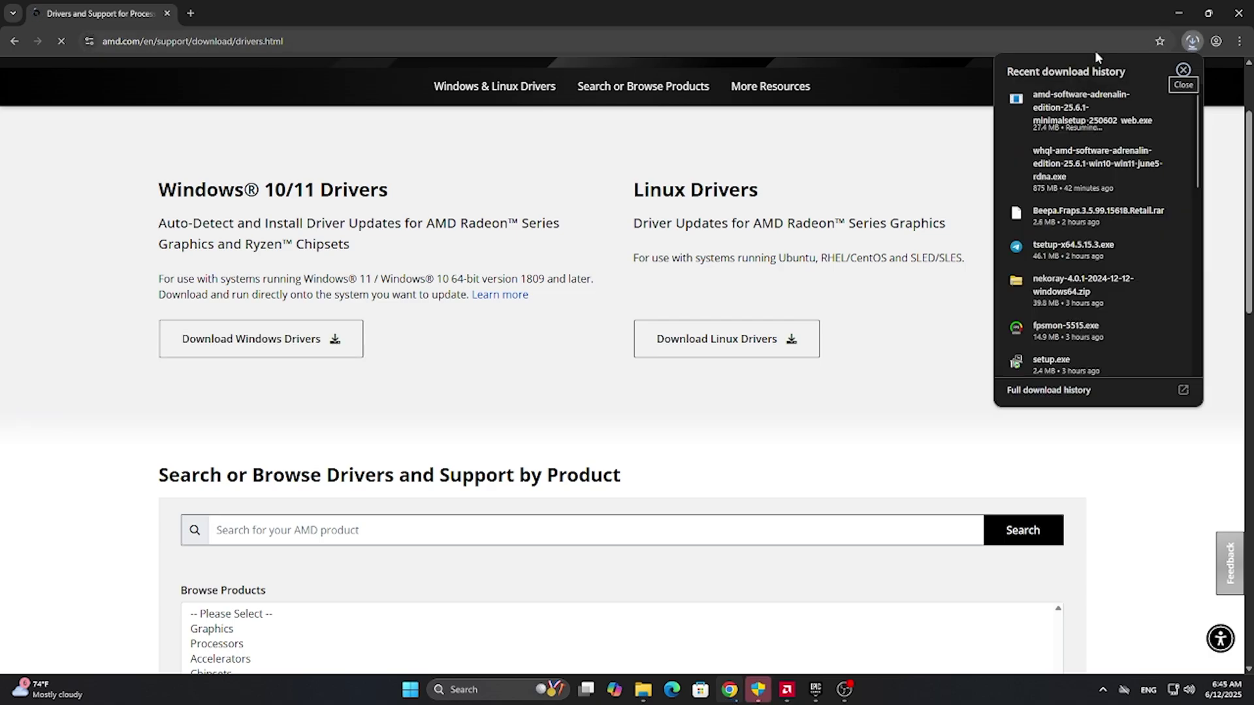
left_click(1153, 102)
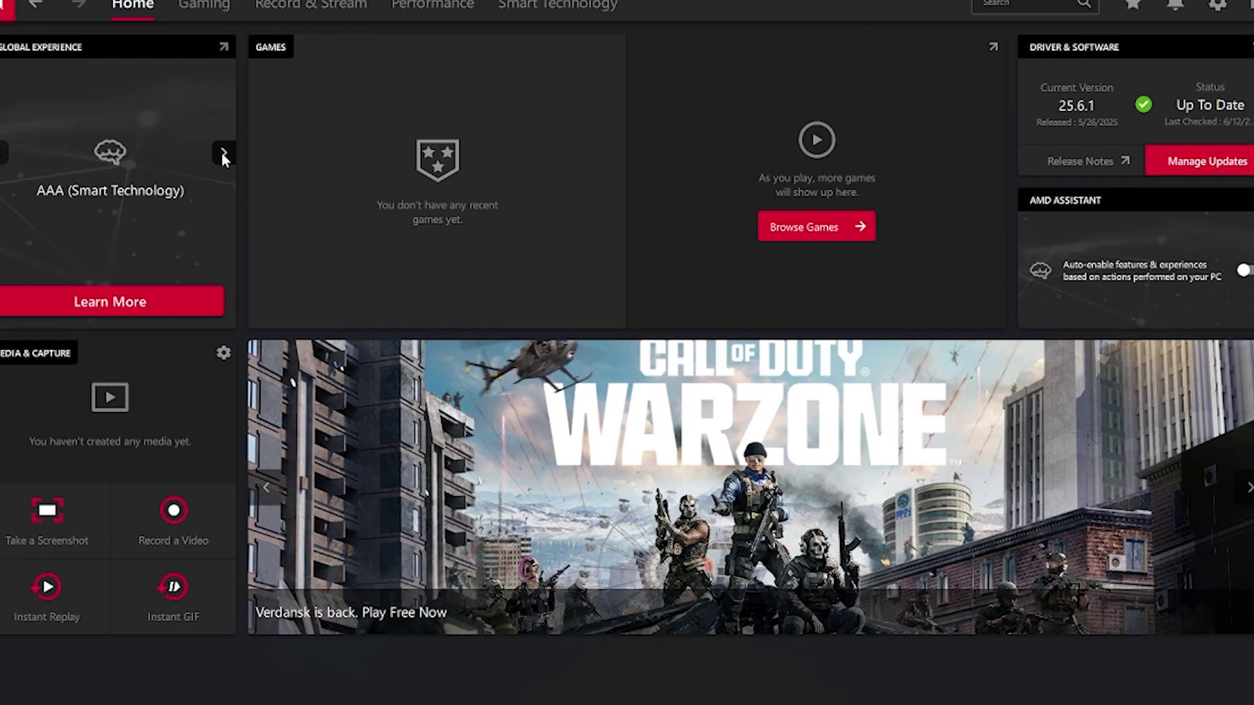
left_click(223, 154)
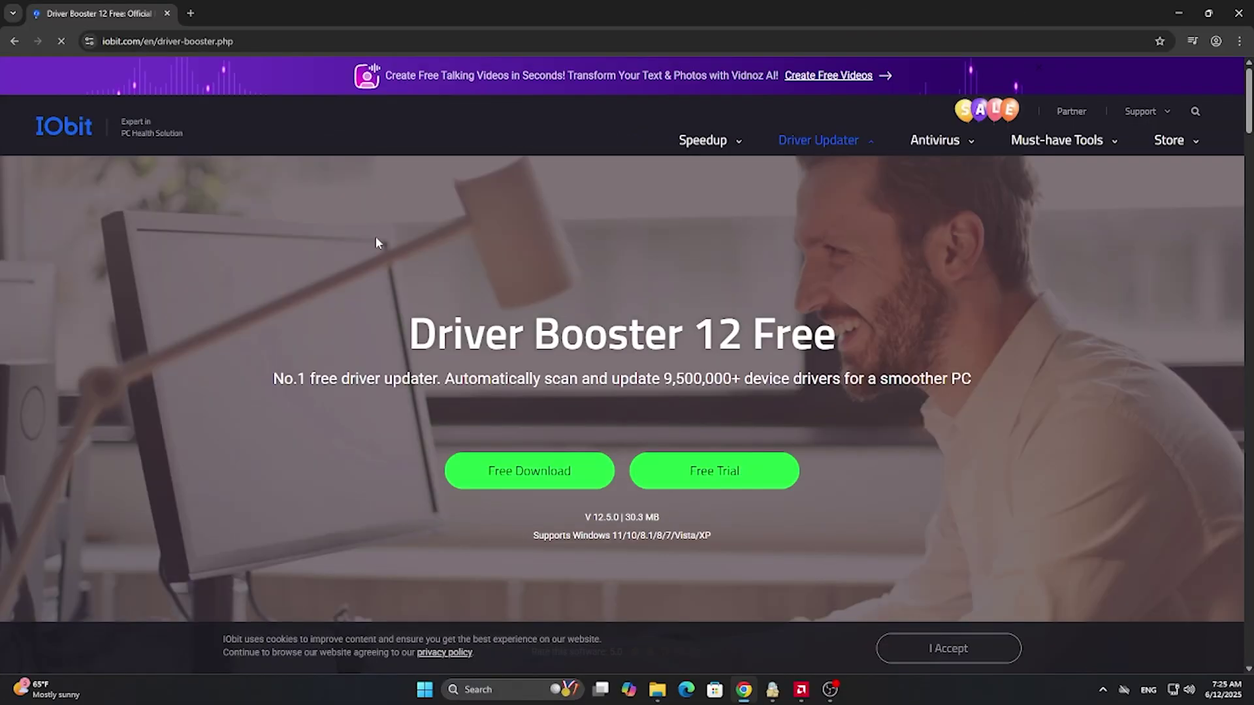
Download and install Driver Booster 12 Free, declining offers and the newsletter, then scan drivers.
scroll(425, 255, "down", 1)
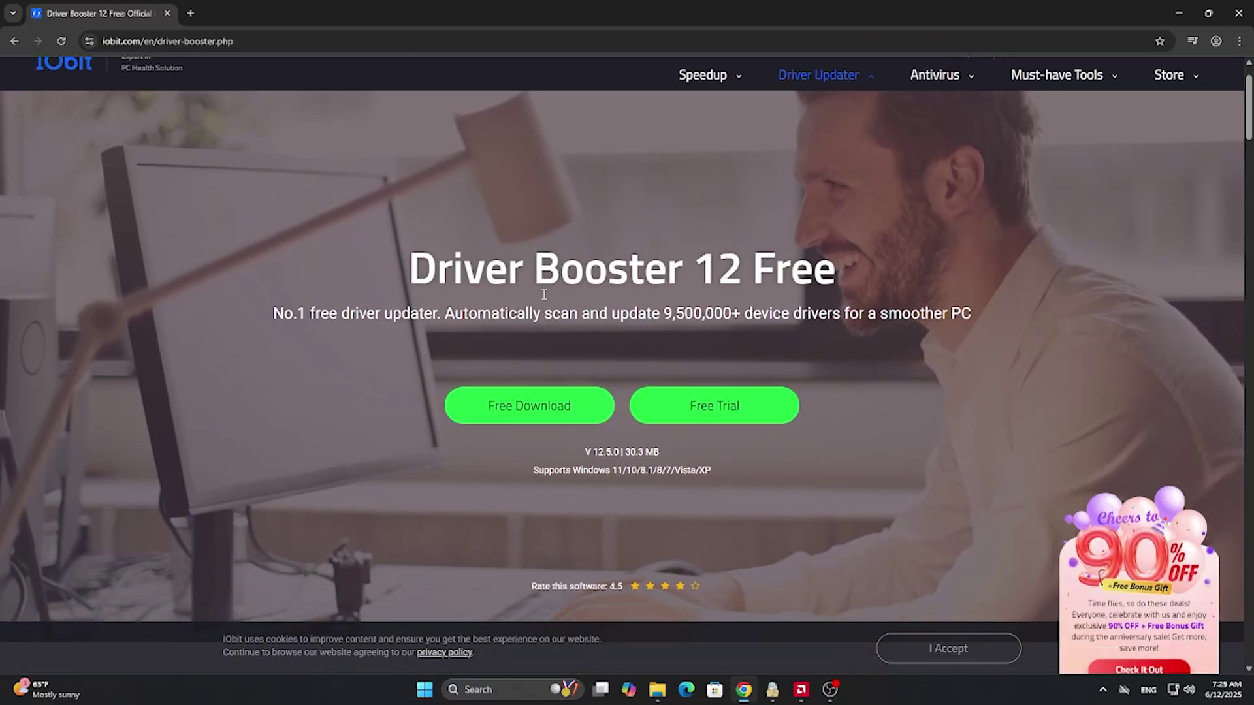
left_click(565, 401)
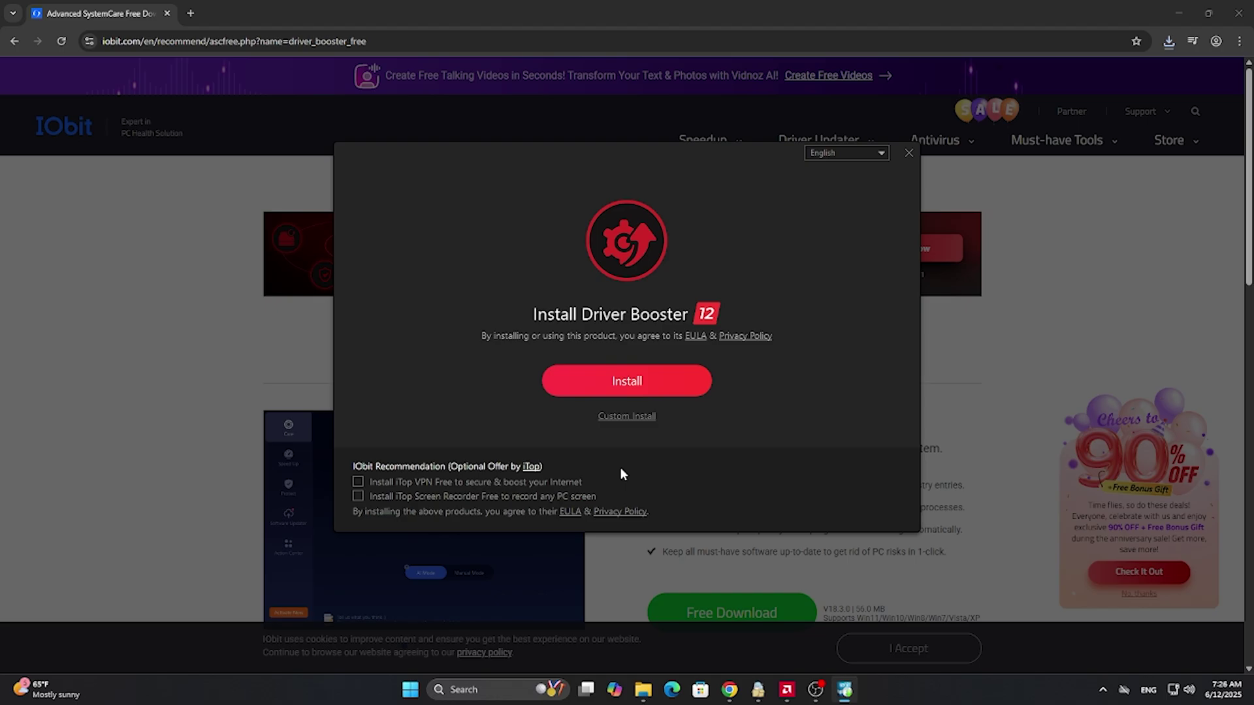
left_click(629, 377)
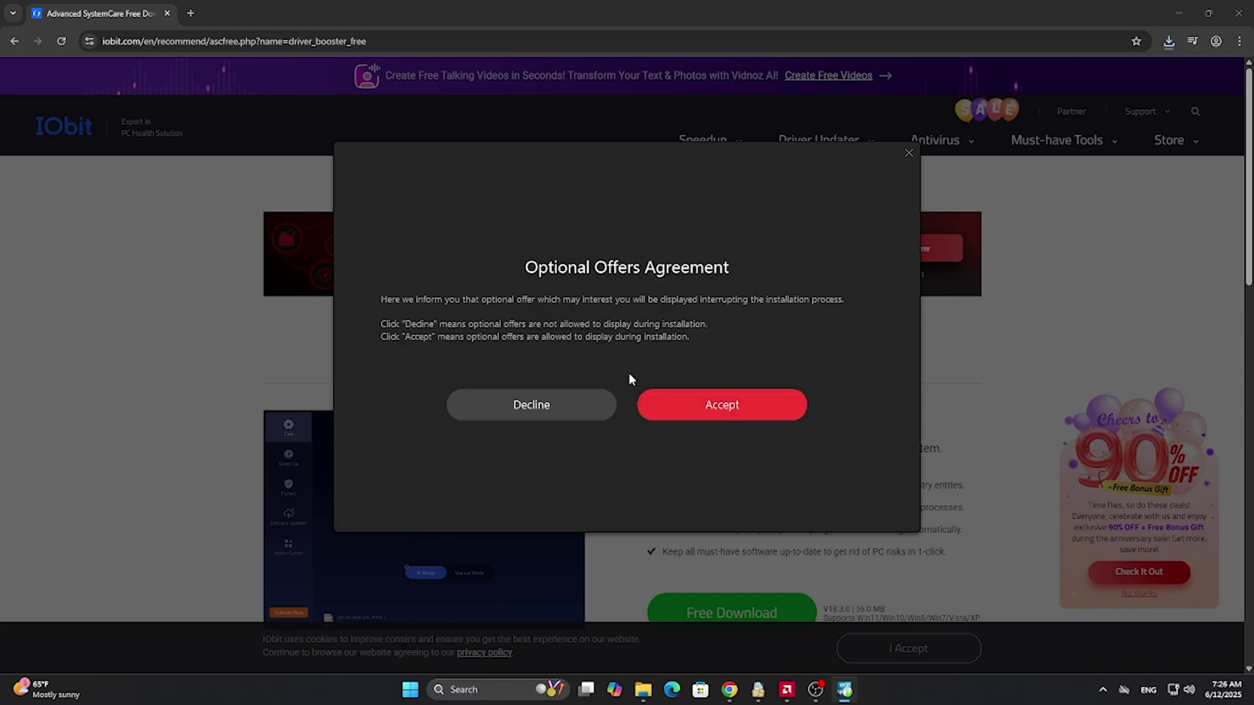
left_click(583, 401)
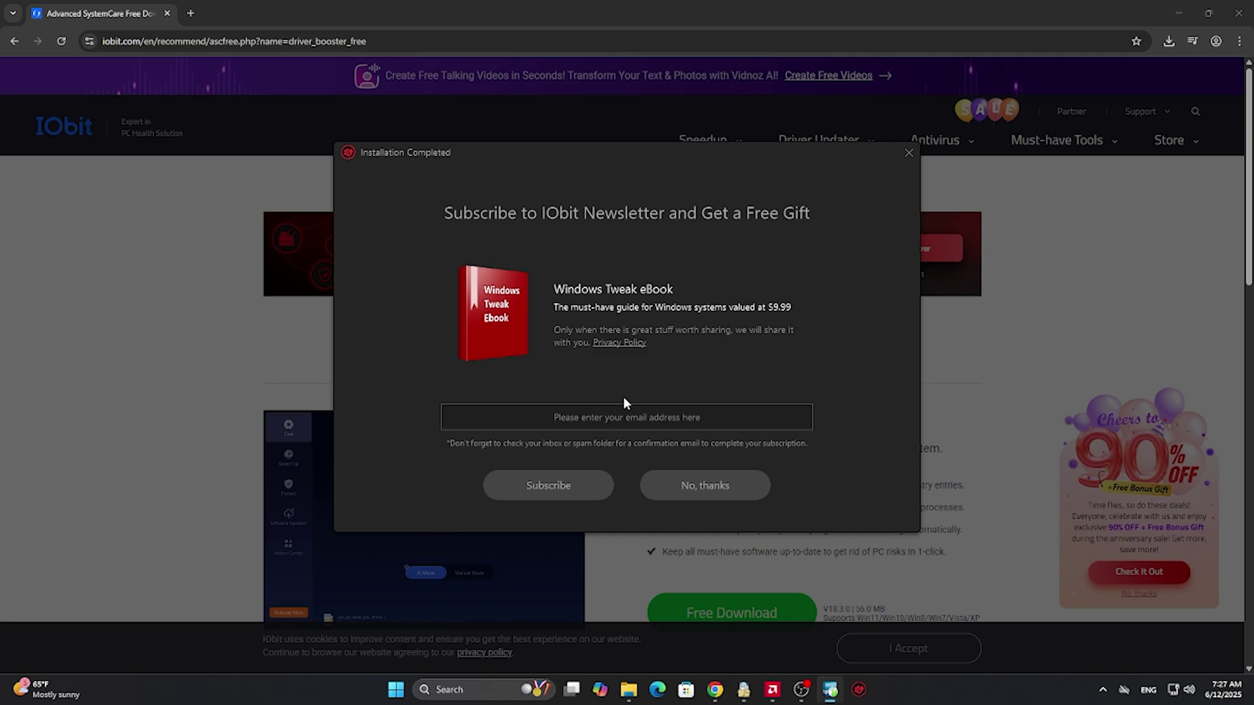
left_click(669, 480)
left_click(638, 450)
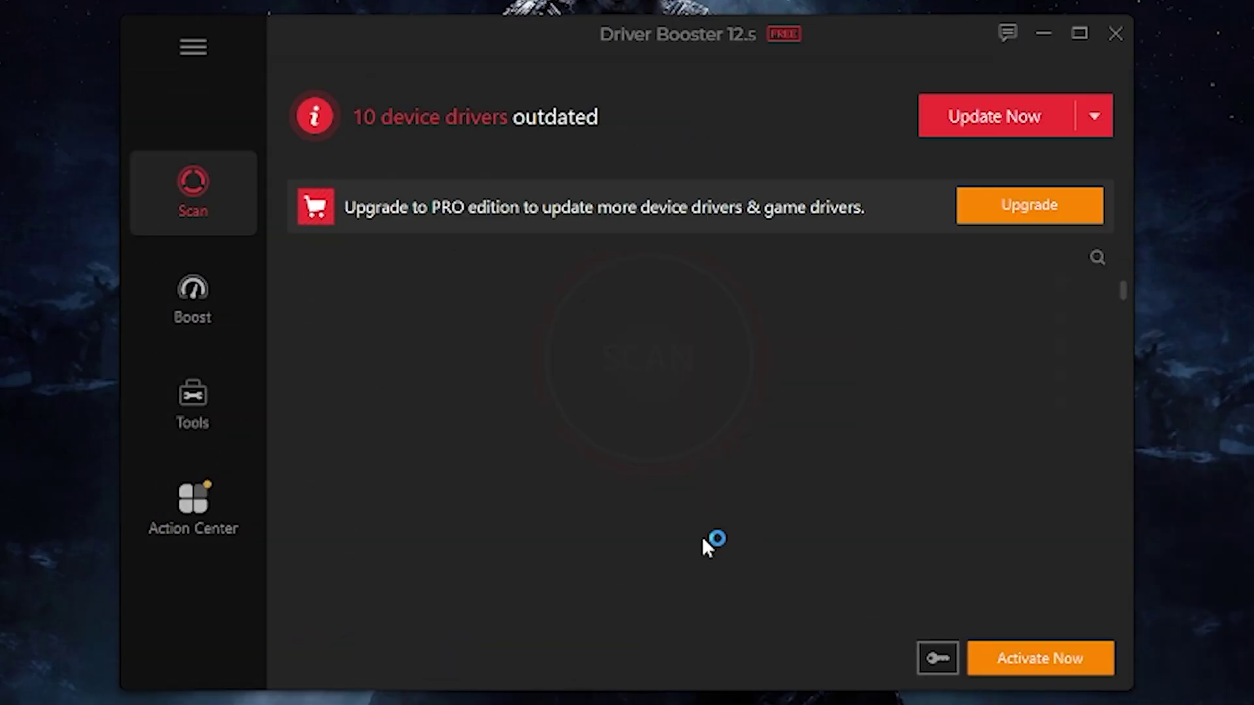
Update all outdated drivers in Driver Booster 12, acknowledging the installation notices.
left_click(994, 132)
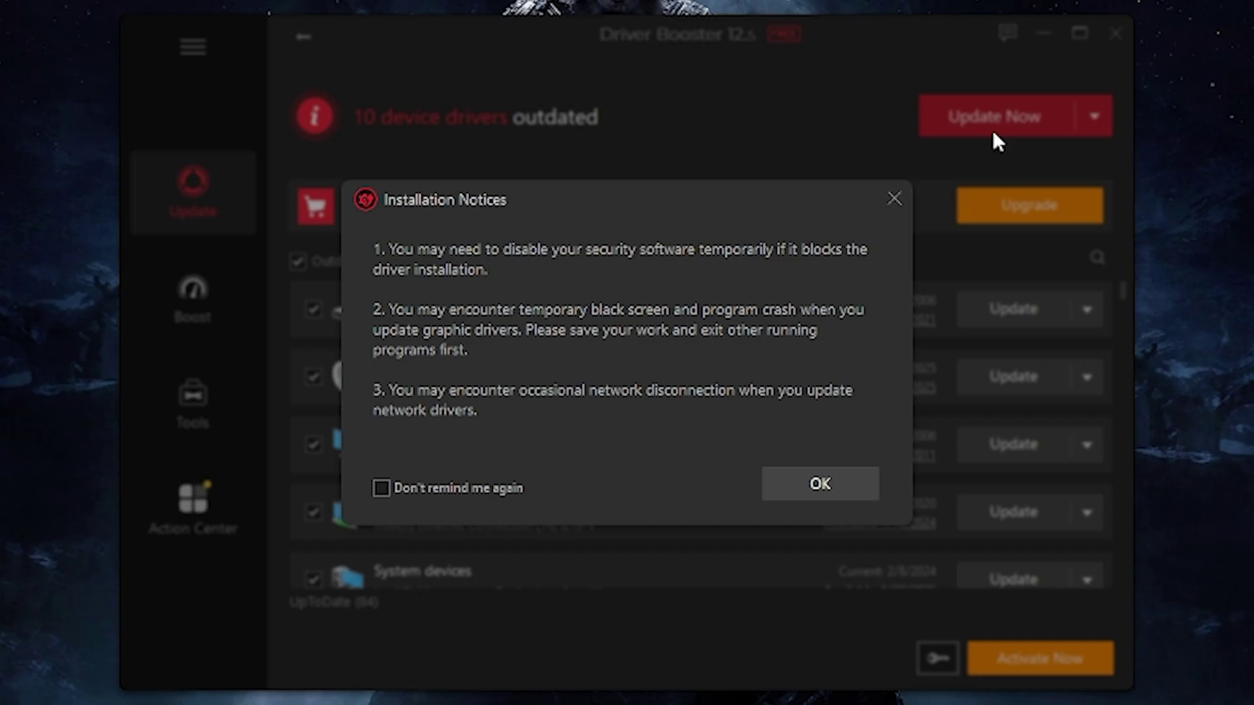
key("Return")
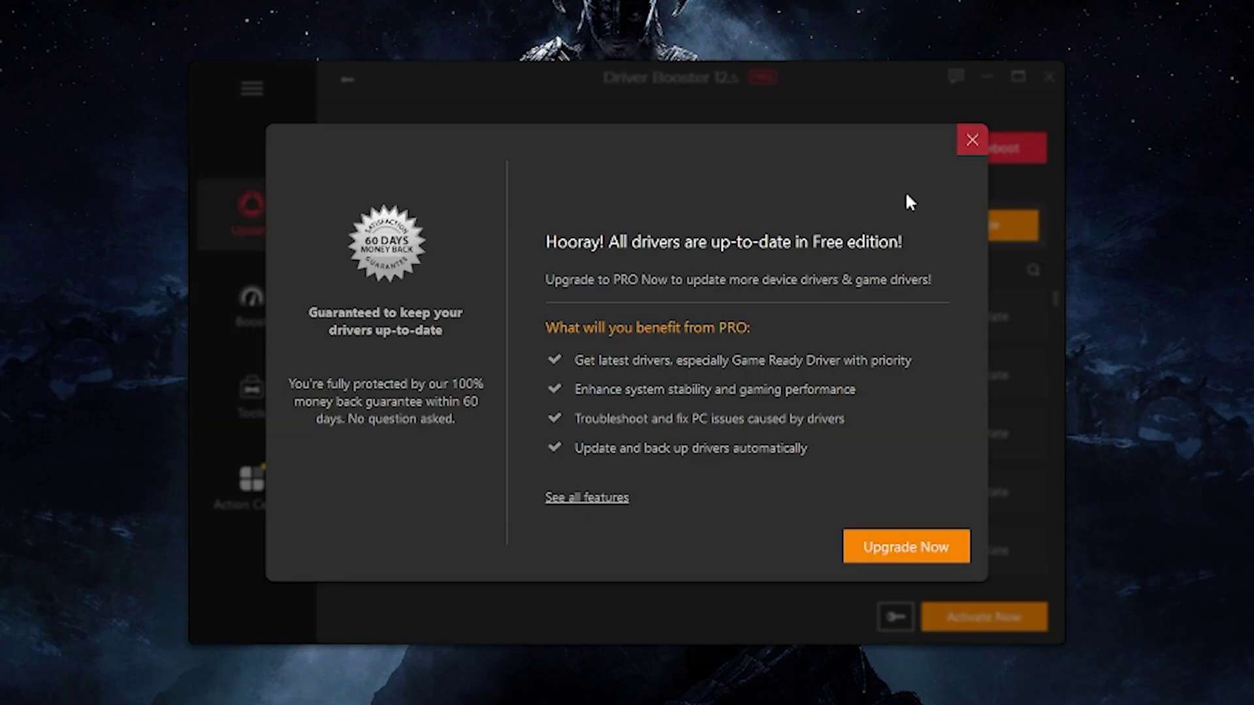
Dismiss the Driver Booster PRO promo and bring up the winhance.net homepage in Chrome.
left_click(970, 138)
left_click(999, 149)
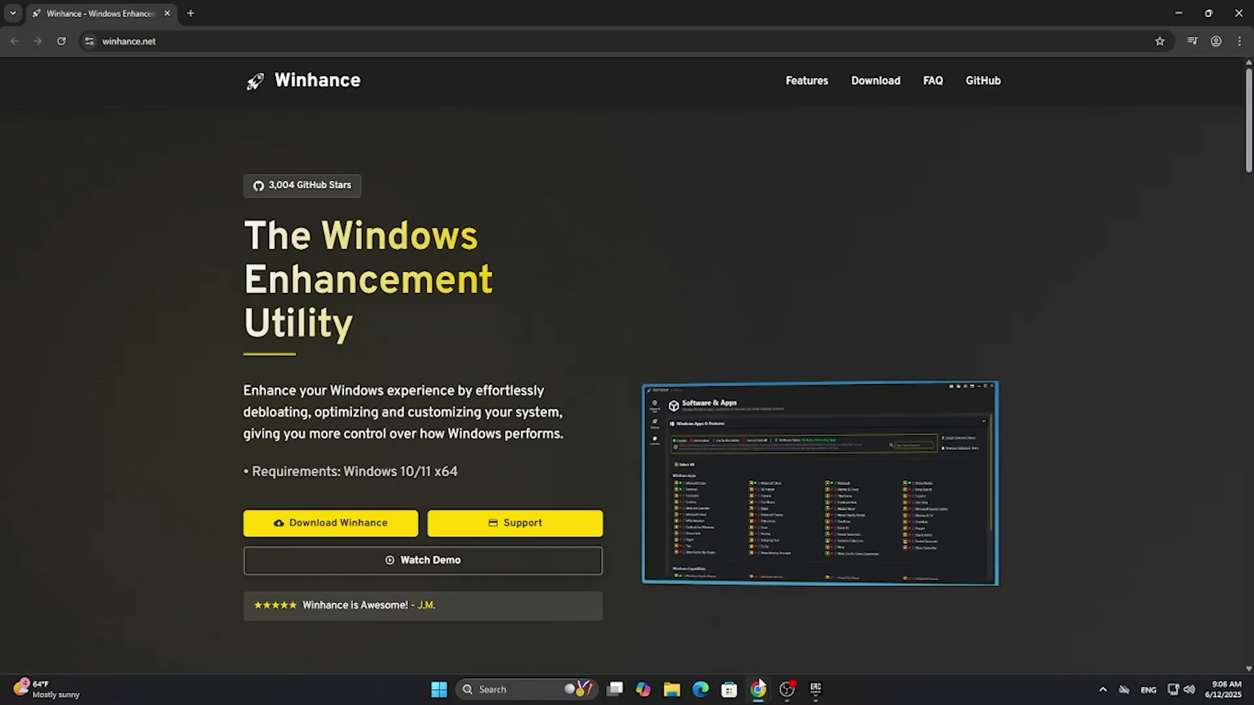
mouse_move(757, 688)
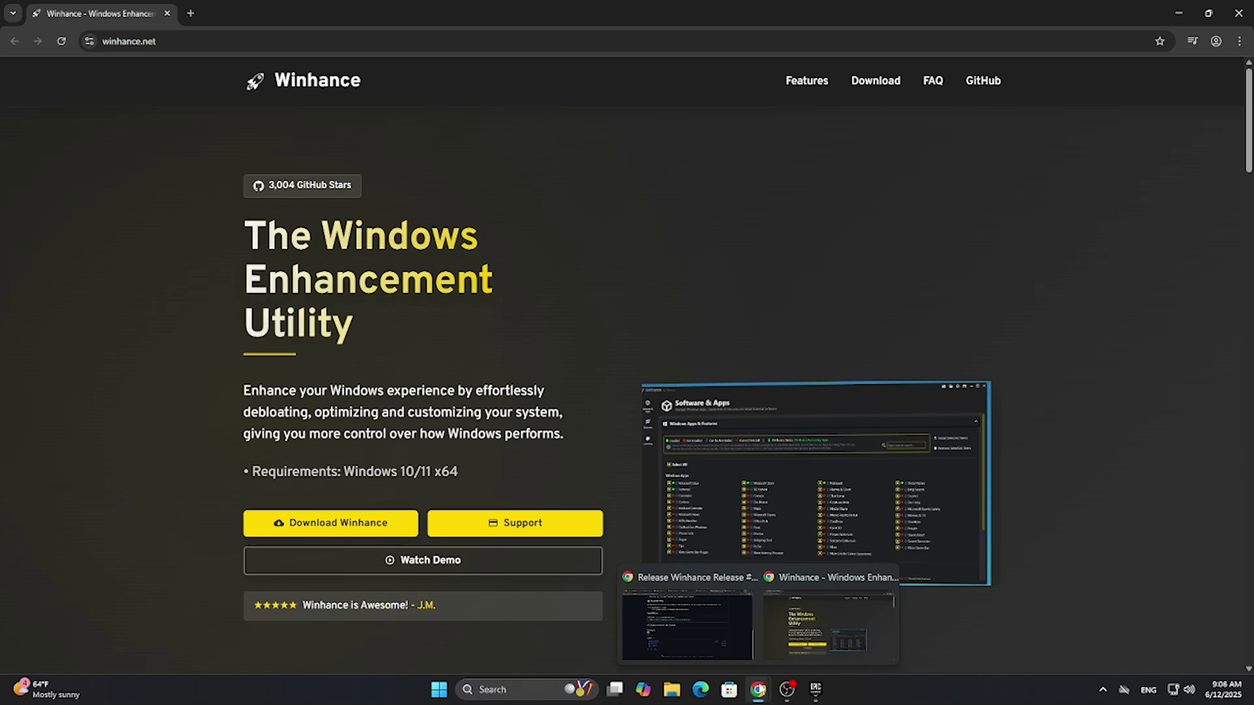
left_click(1178, 13)
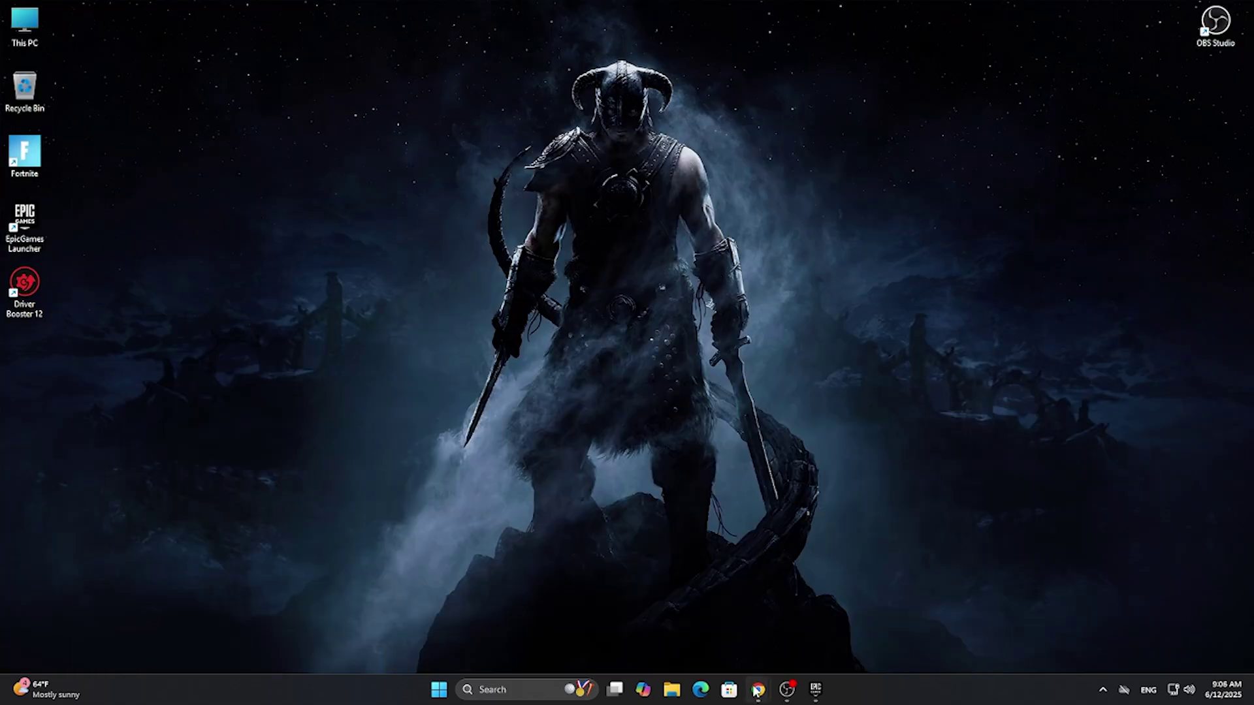
mouse_move(758, 689)
left_click(797, 617)
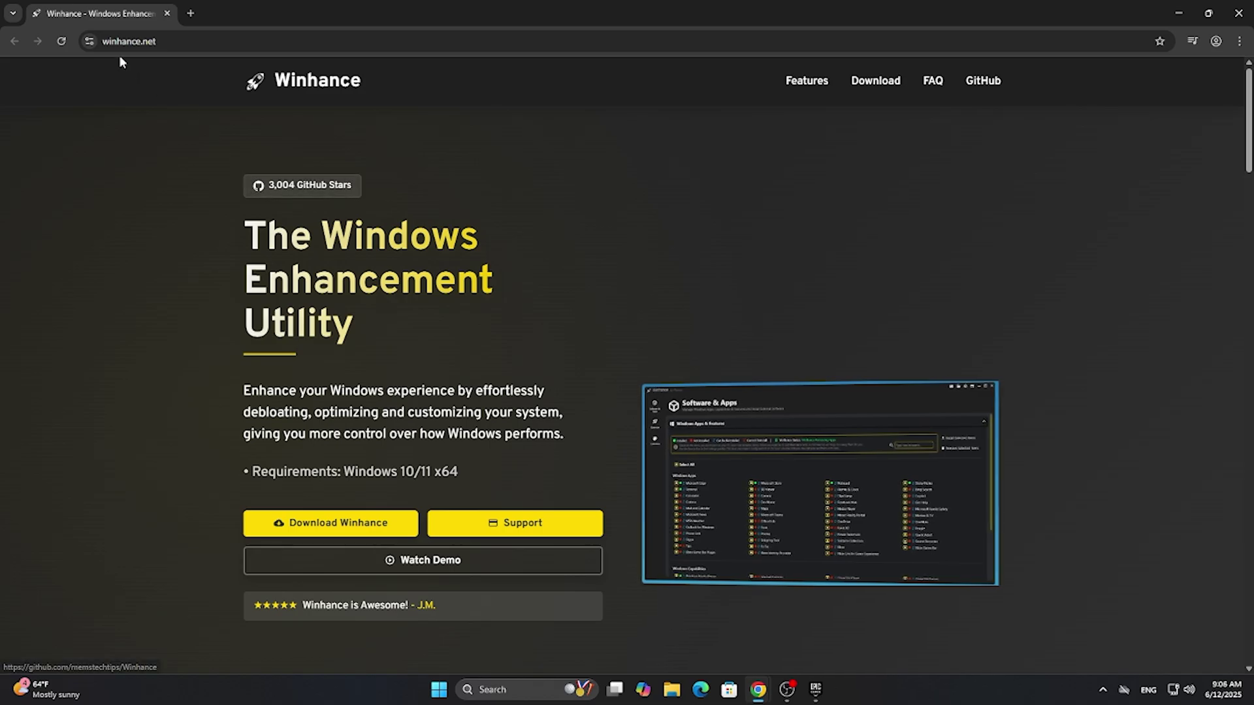
scroll(640, 417, "down", 4)
scroll(417, 474, "up", 1)
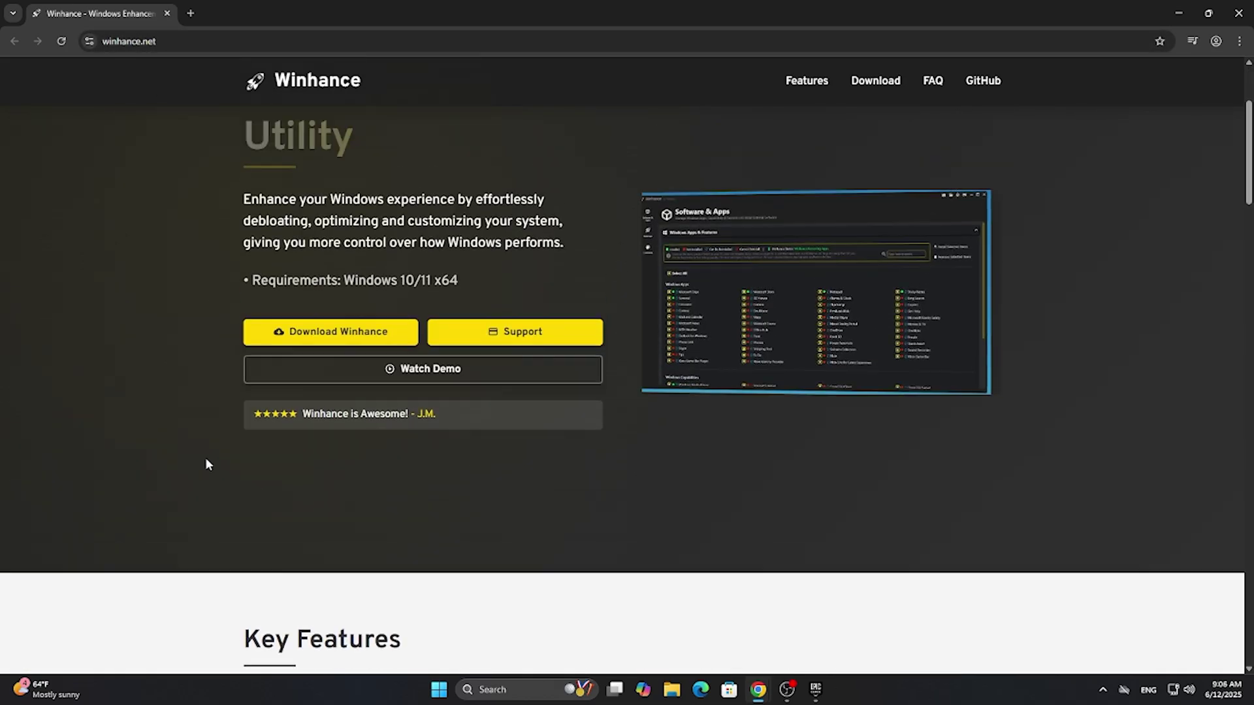
scroll(206, 464, "up", 2)
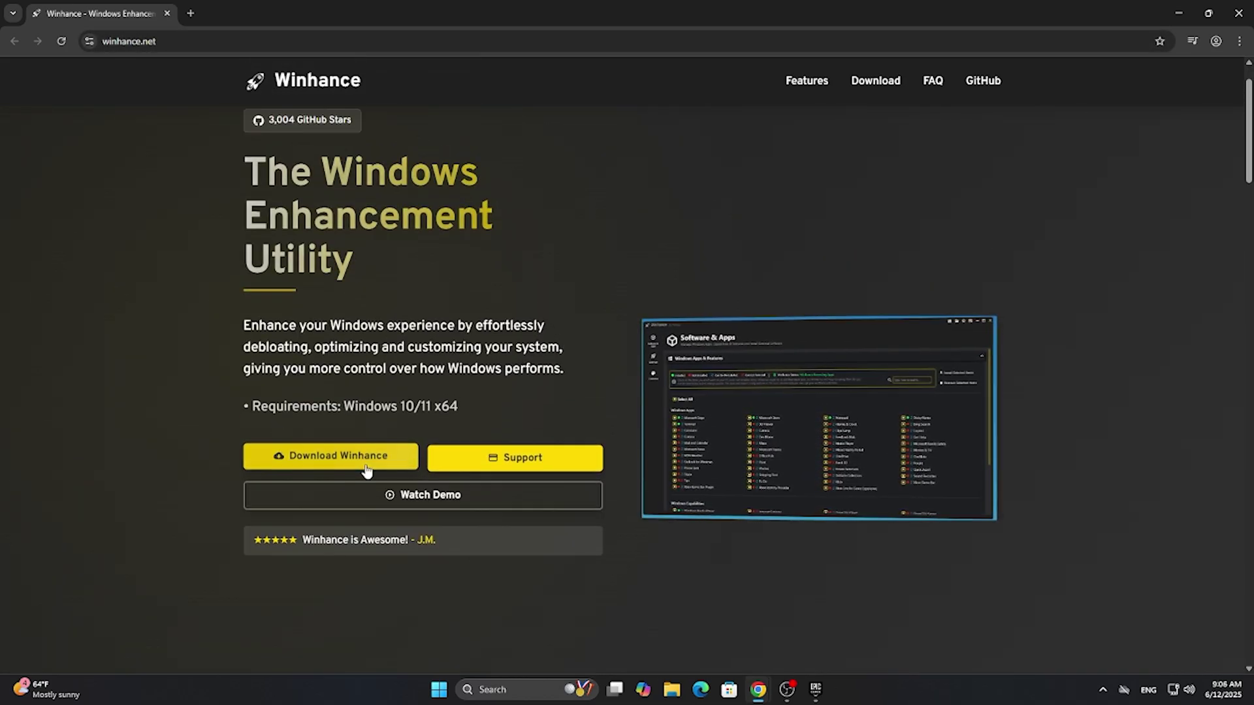
Download the Winhance installer, let the blocked file run anyway, and install for all users.
left_click(365, 466)
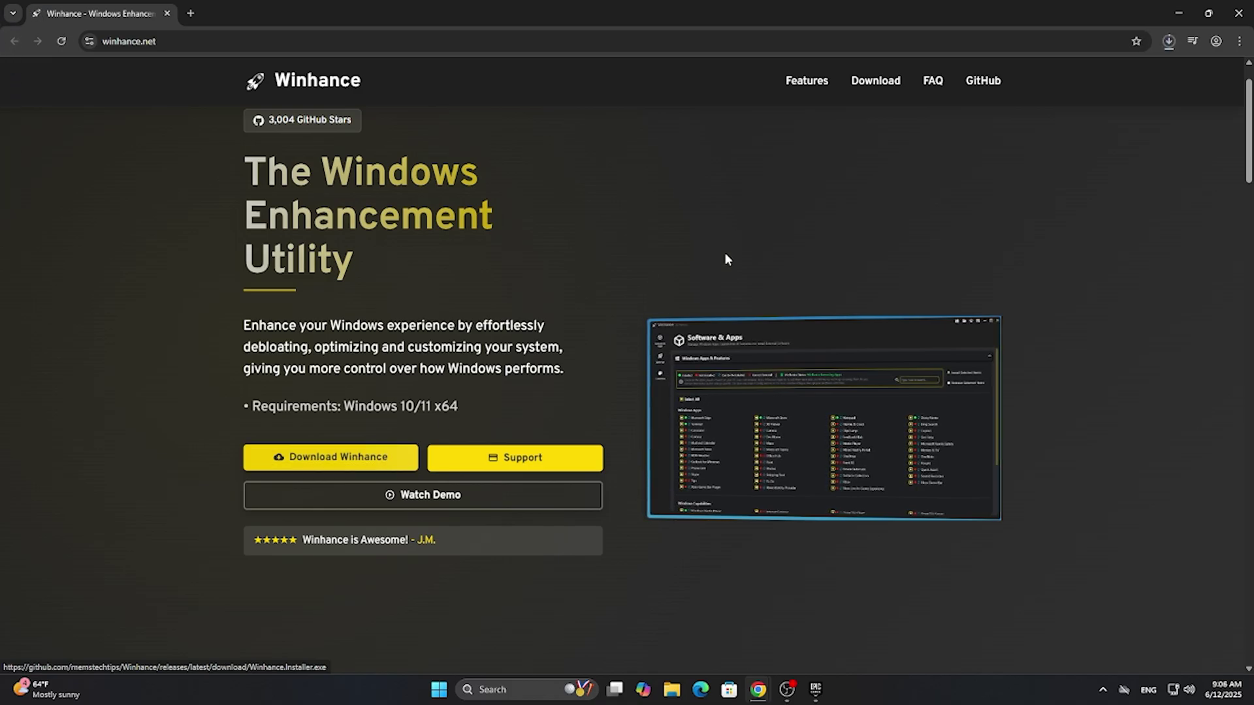
left_click(1167, 45)
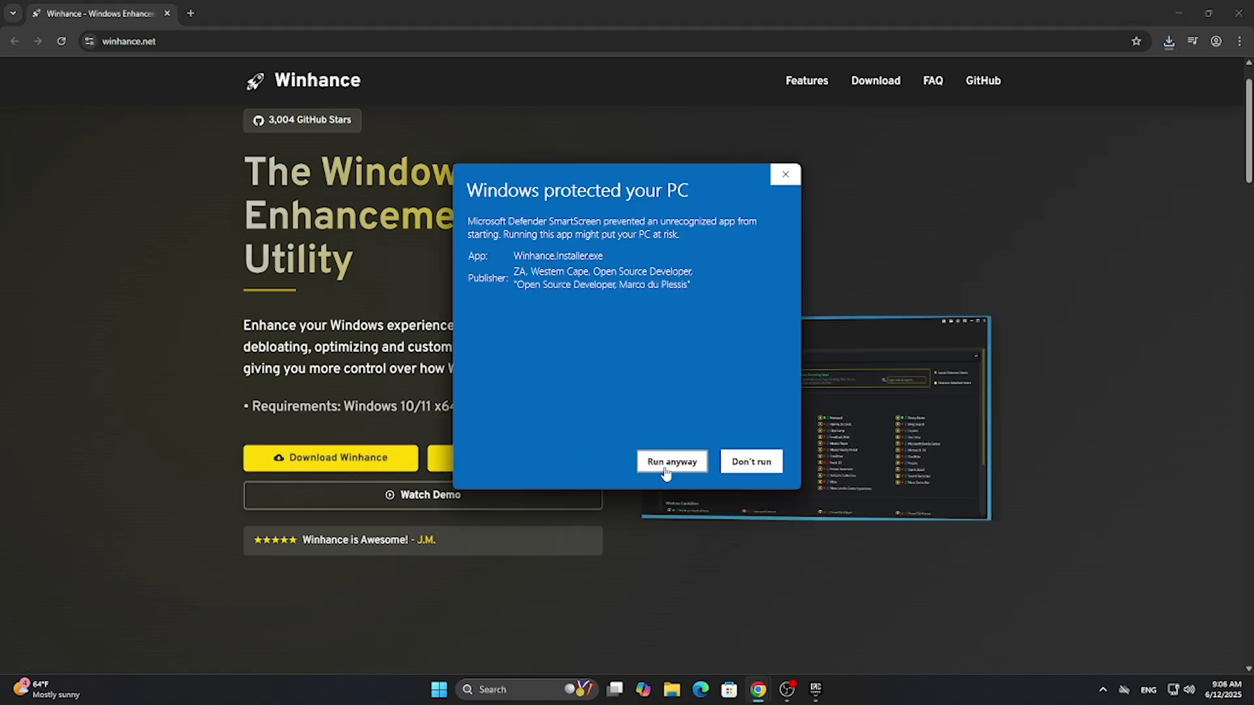
left_click(665, 466)
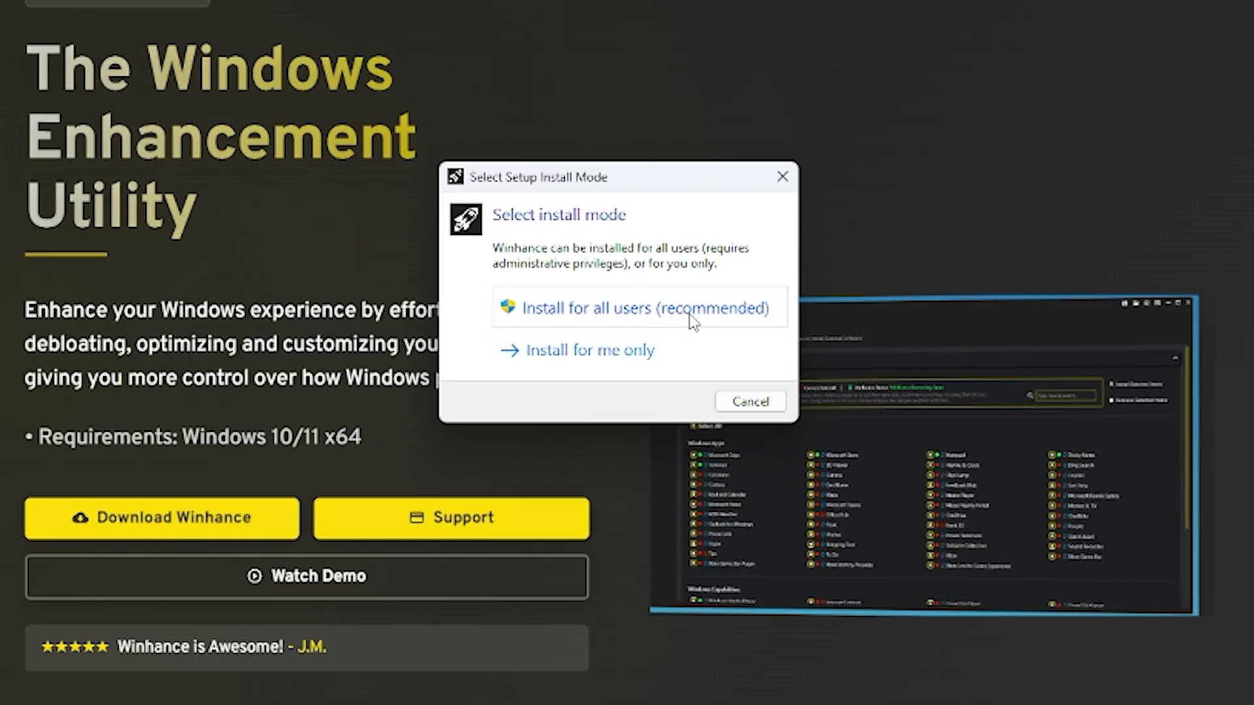
left_click(689, 315)
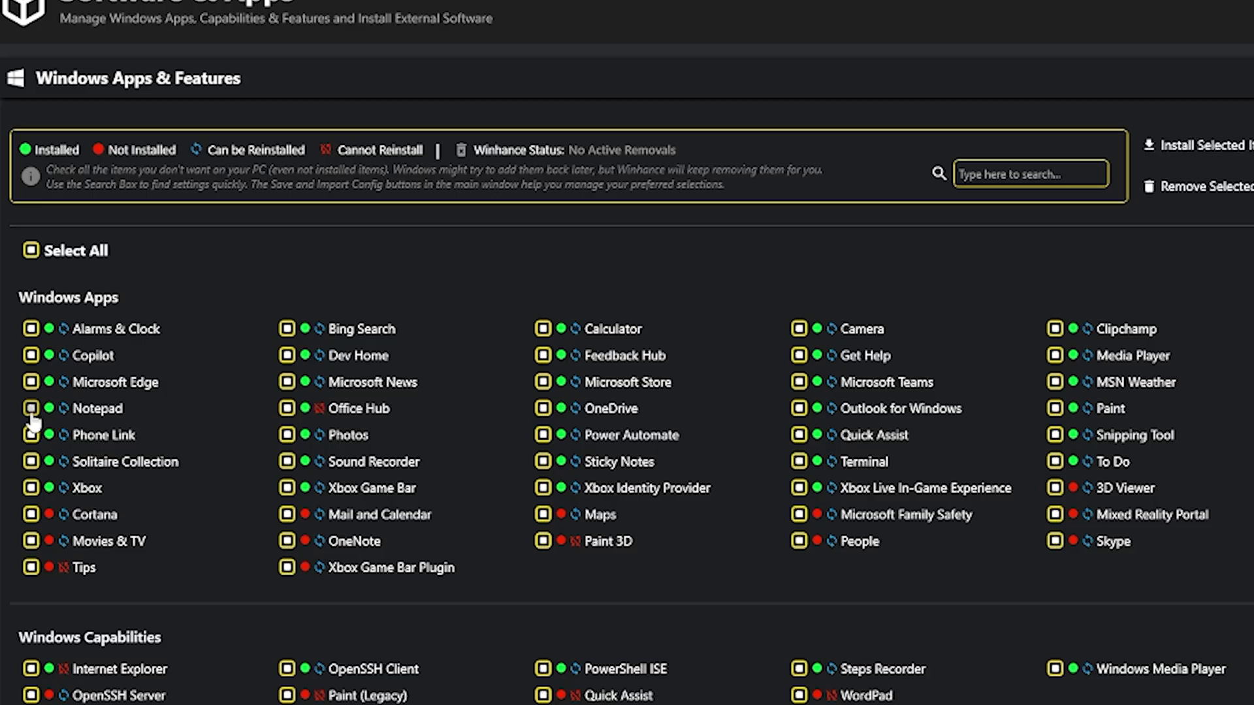
Untick Notepad, Xbox and Photos in Winhance's list of apps to remove.
left_click(31, 410)
left_click(33, 489)
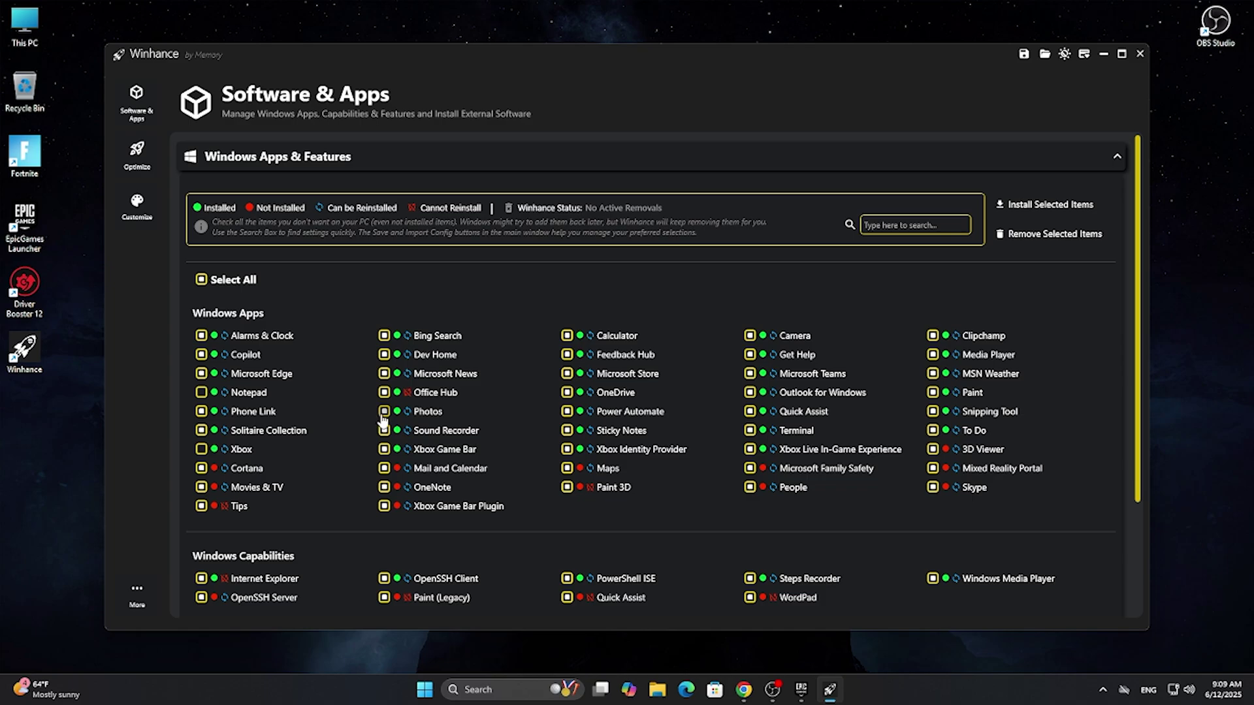
left_click(383, 414)
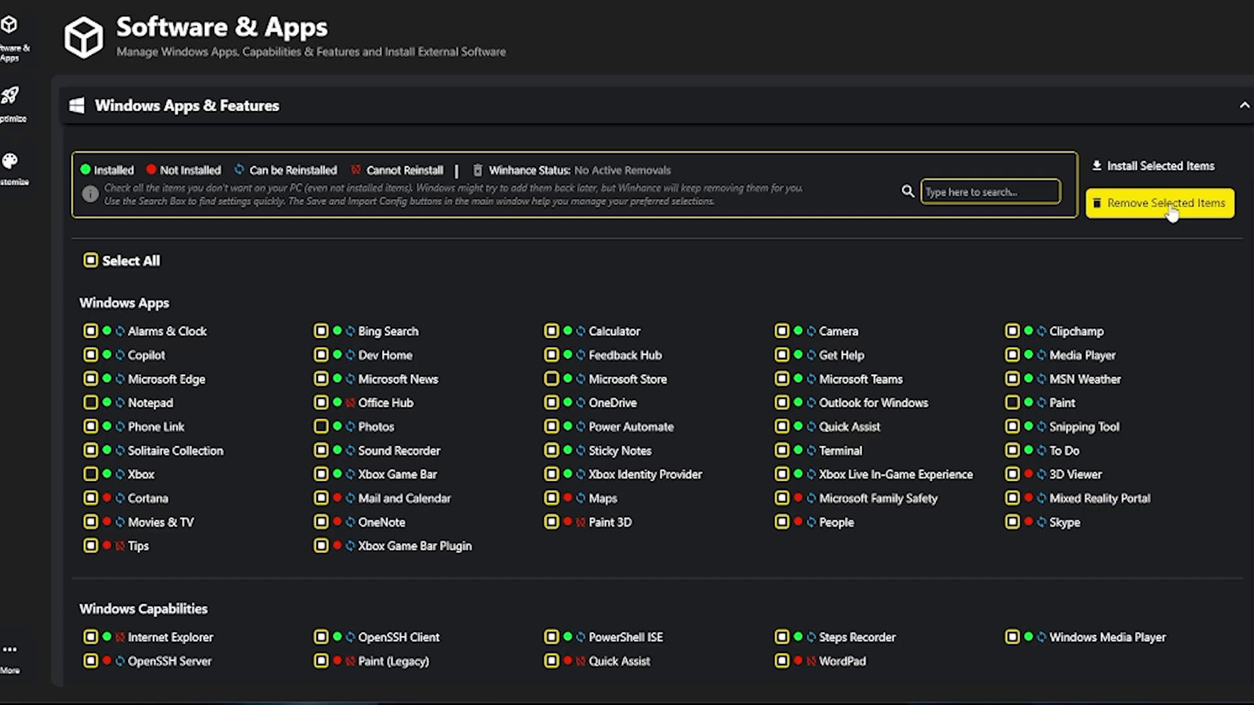
Remove the checked apps and features, then close Winhance and decline the donation request.
left_click(1172, 210)
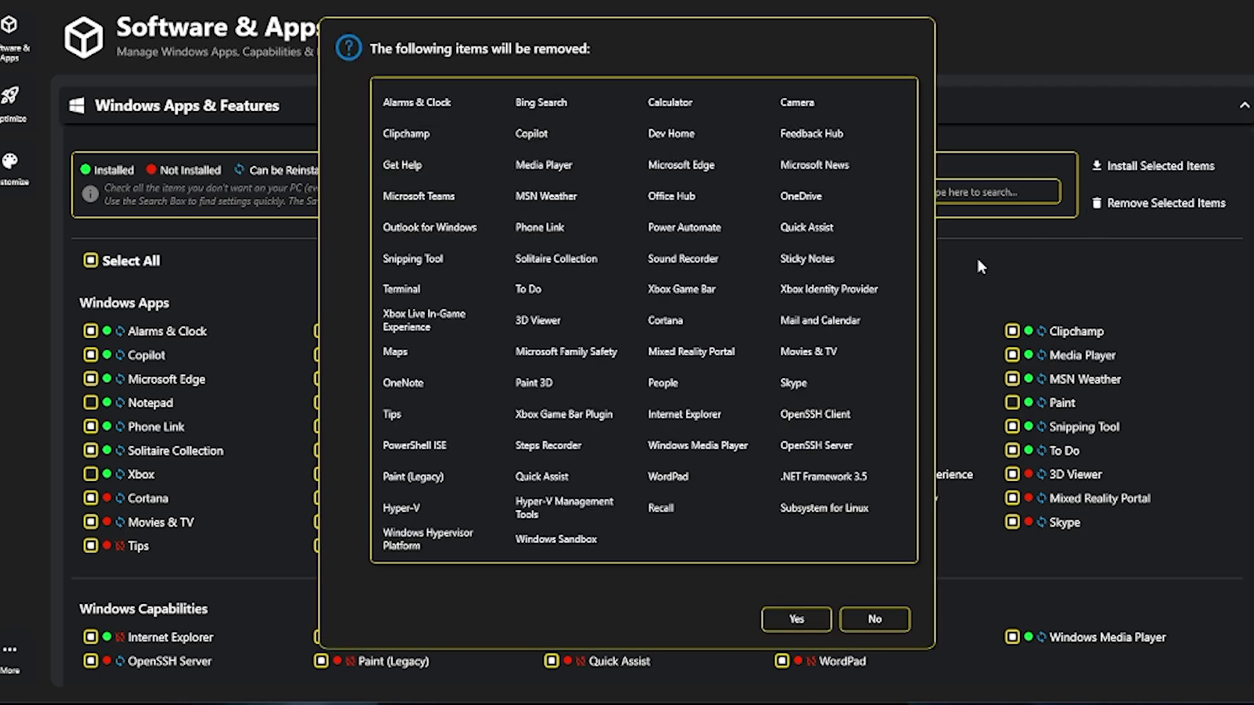
left_click(796, 618)
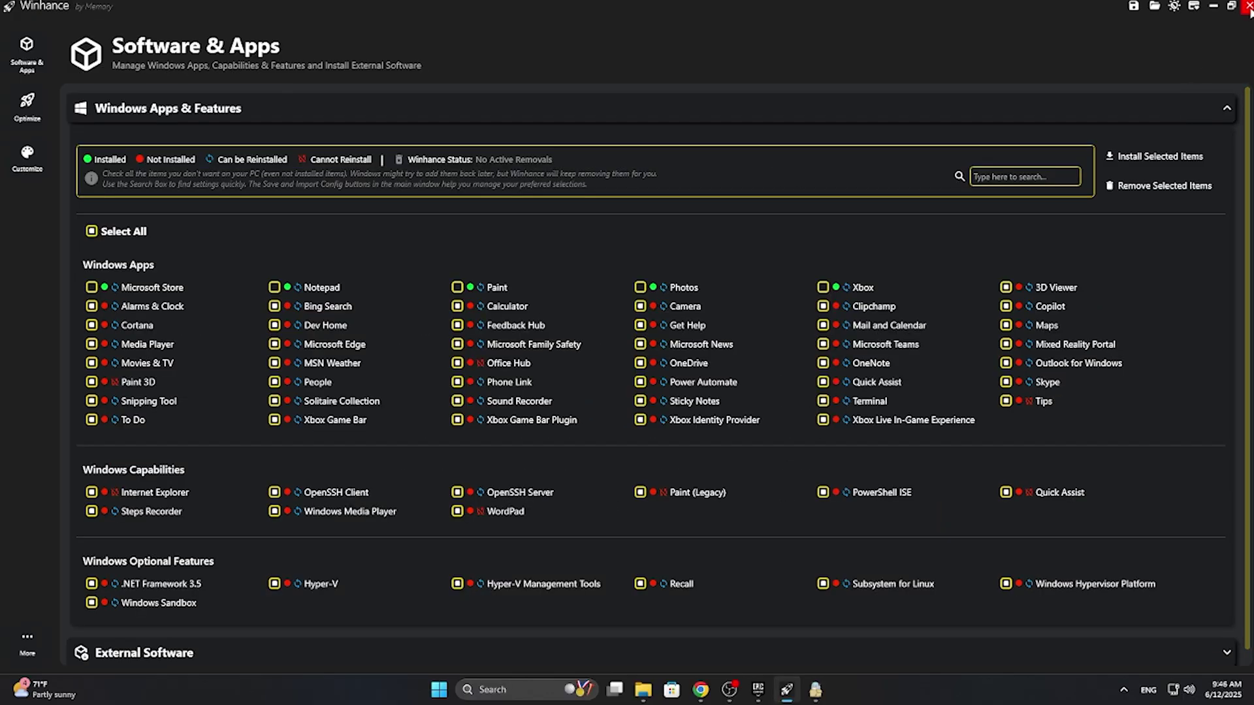
left_click(1247, 7)
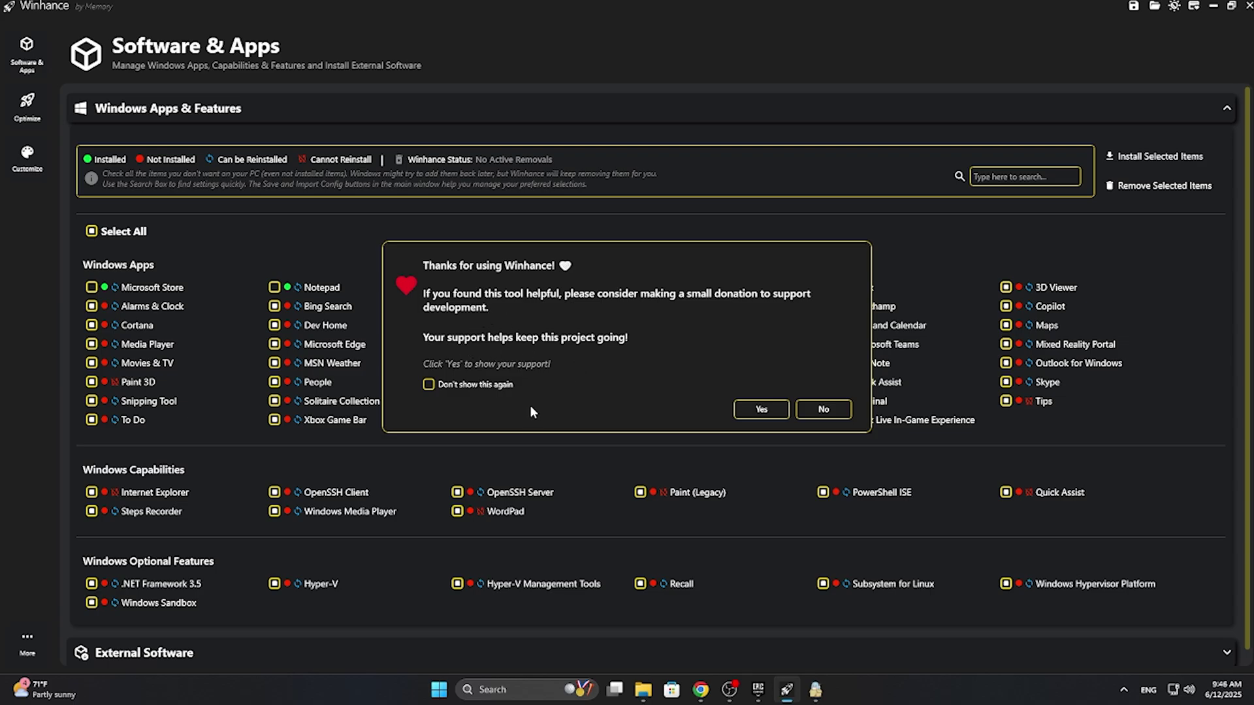
left_click(822, 409)
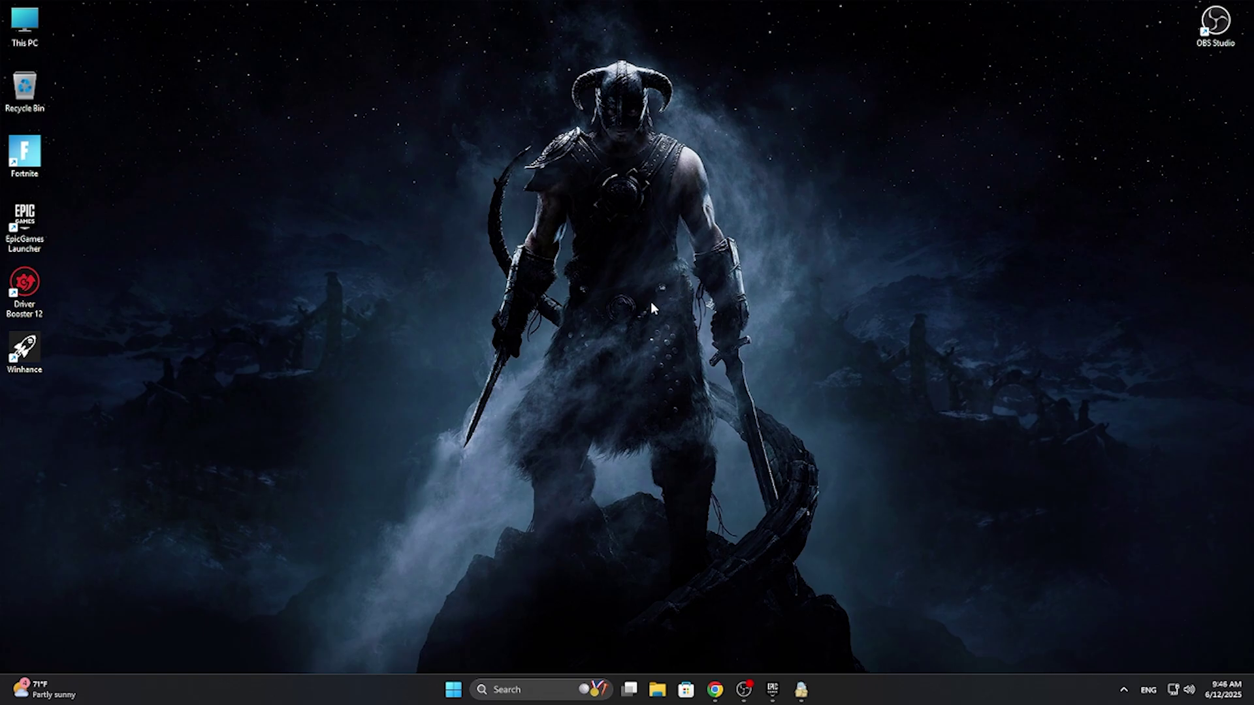
Run Windows PowerShell as administrator and paste the irm christitus.com/win command to launch WinUtil.
key("super")
key("super")
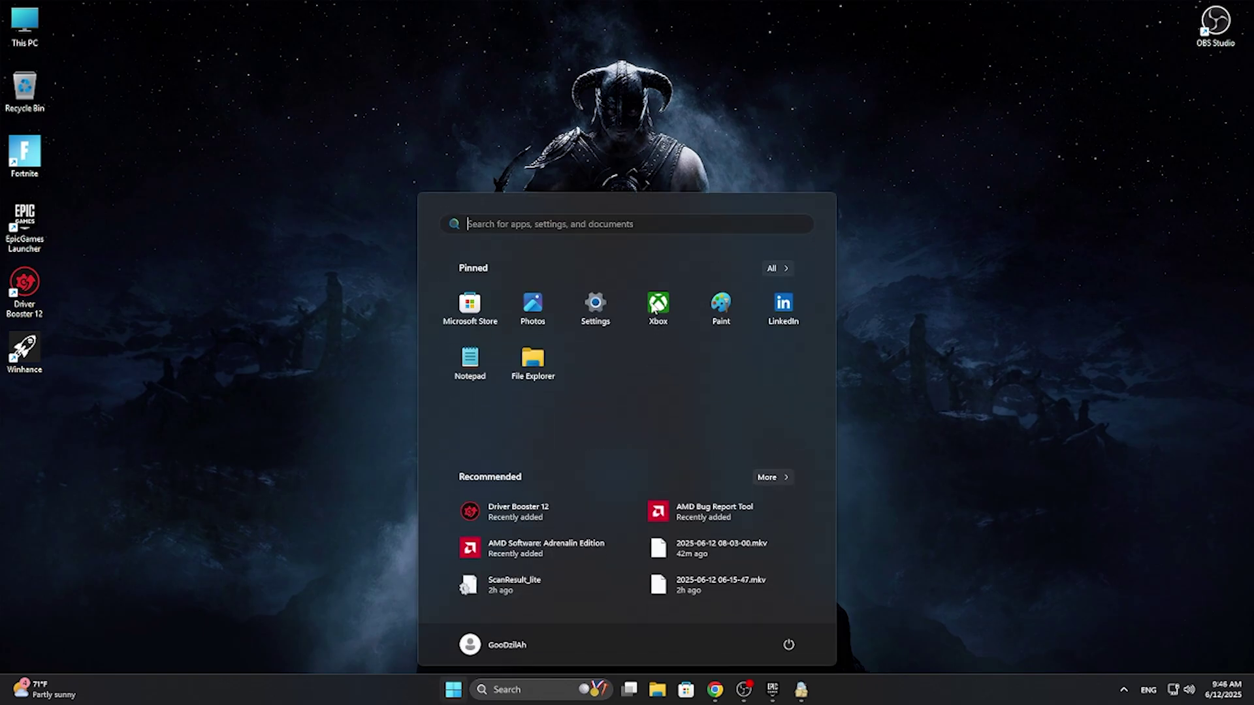
type("power")
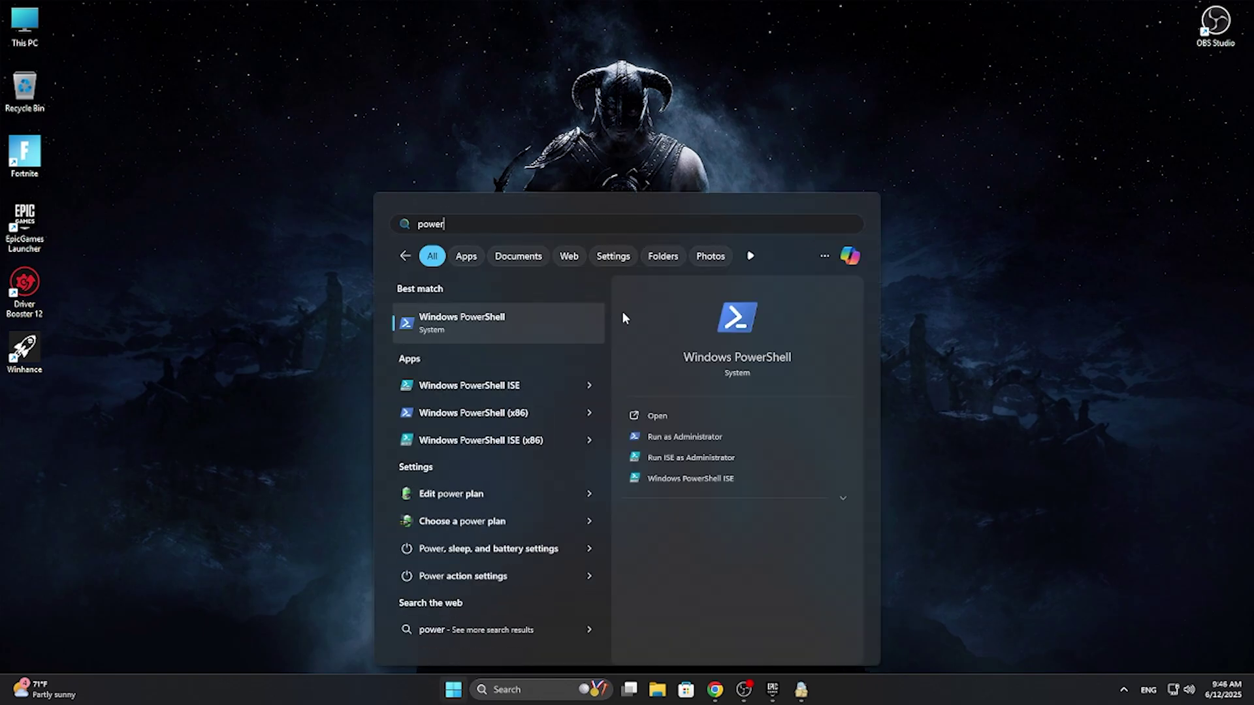
right_click(468, 333)
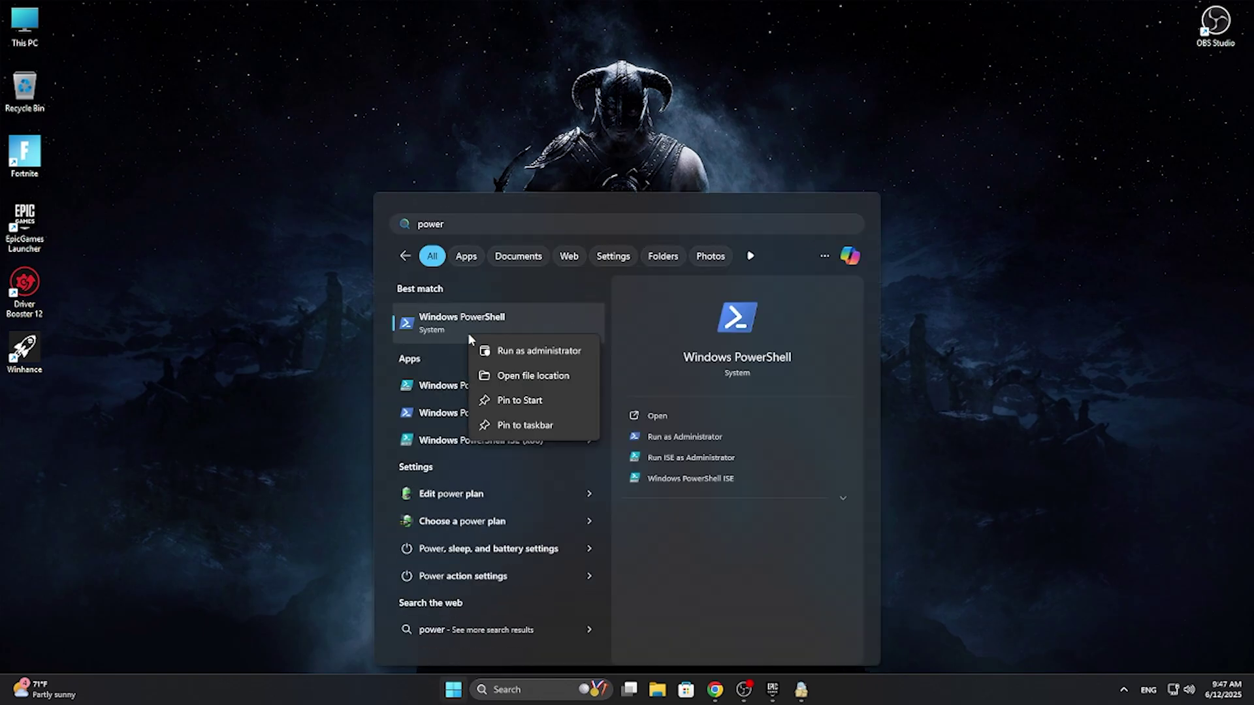
left_click(521, 351)
type("irm \"https://christitus.com/win\" | iex")
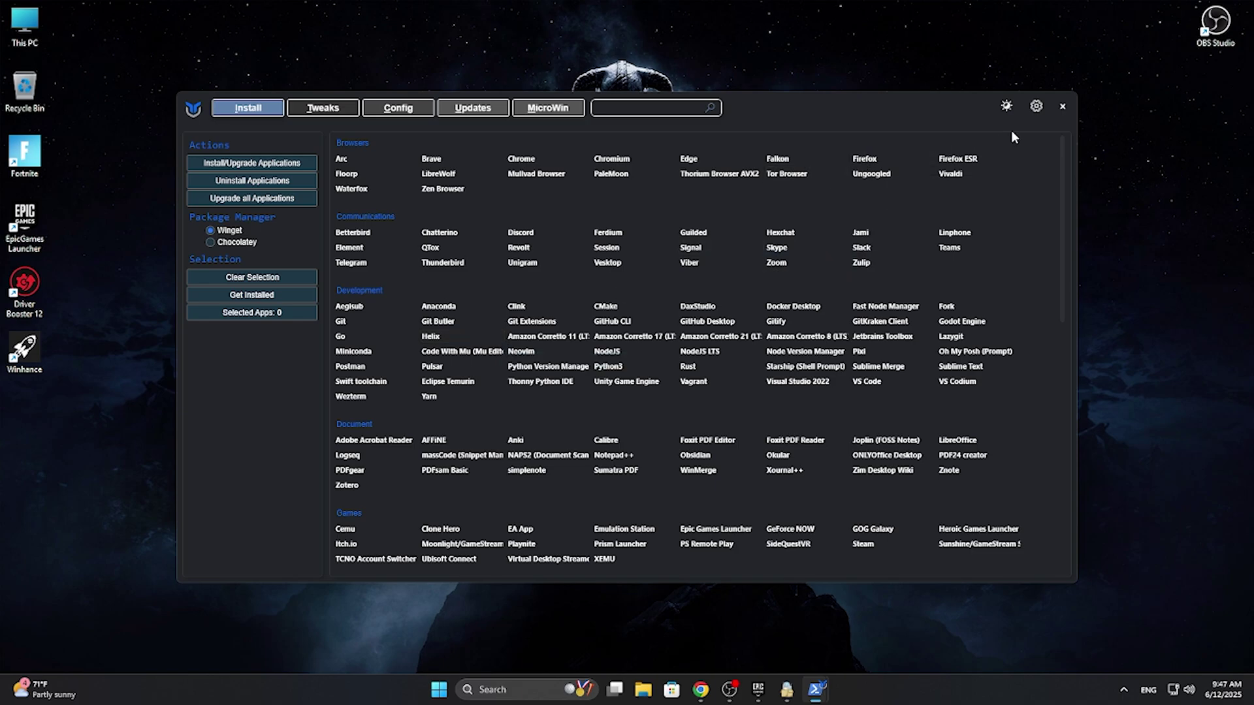
Maximize WinUtil and open its Tweaks page to show the Essential Tweaks.
double_click(863, 110)
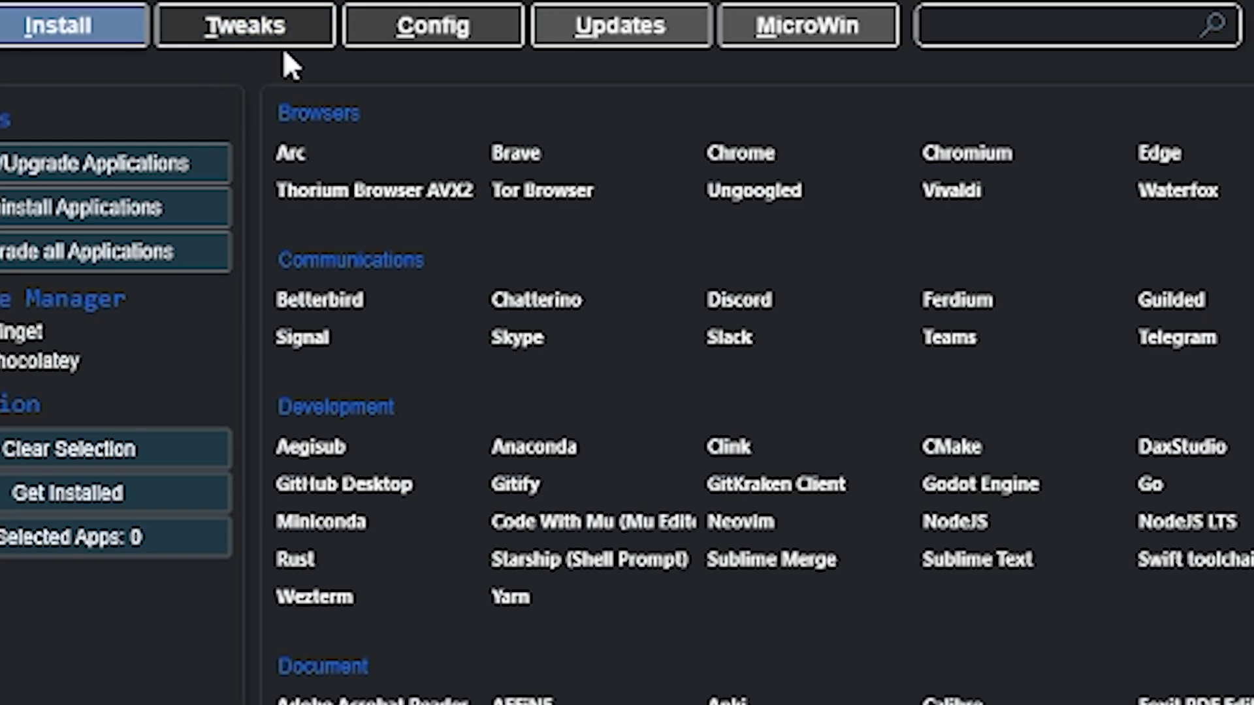
left_click(273, 38)
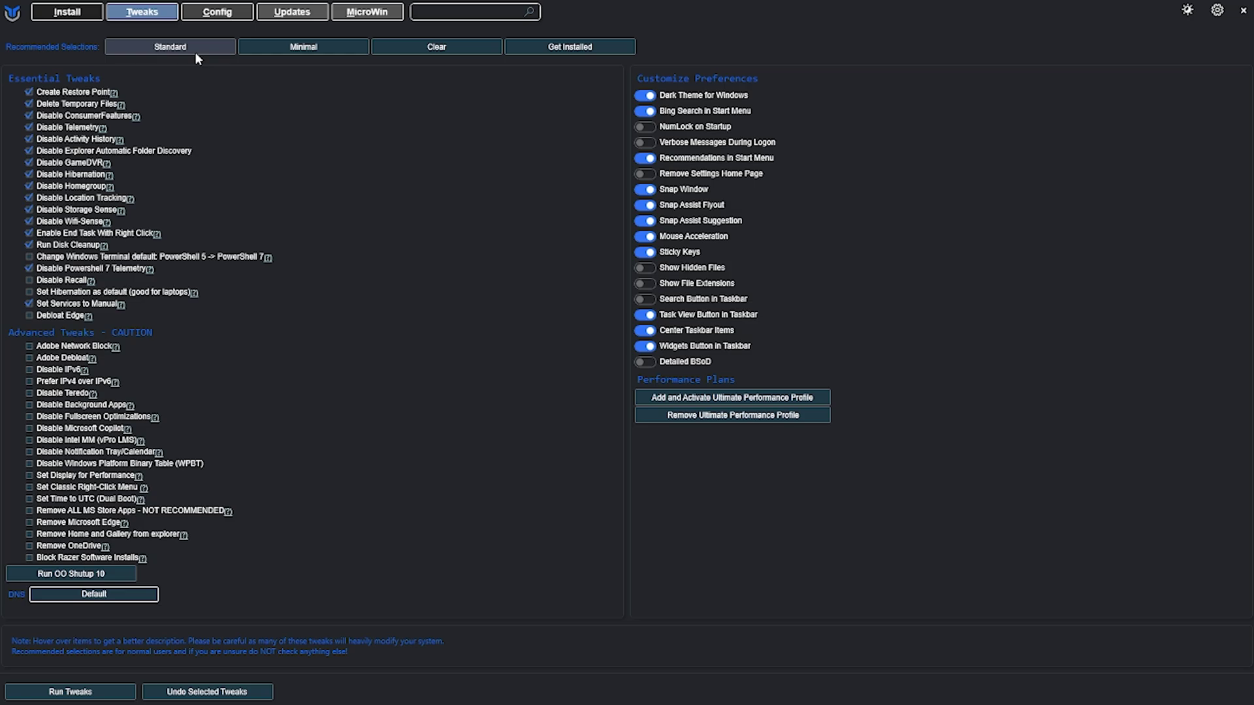
mouse_move(85, 94)
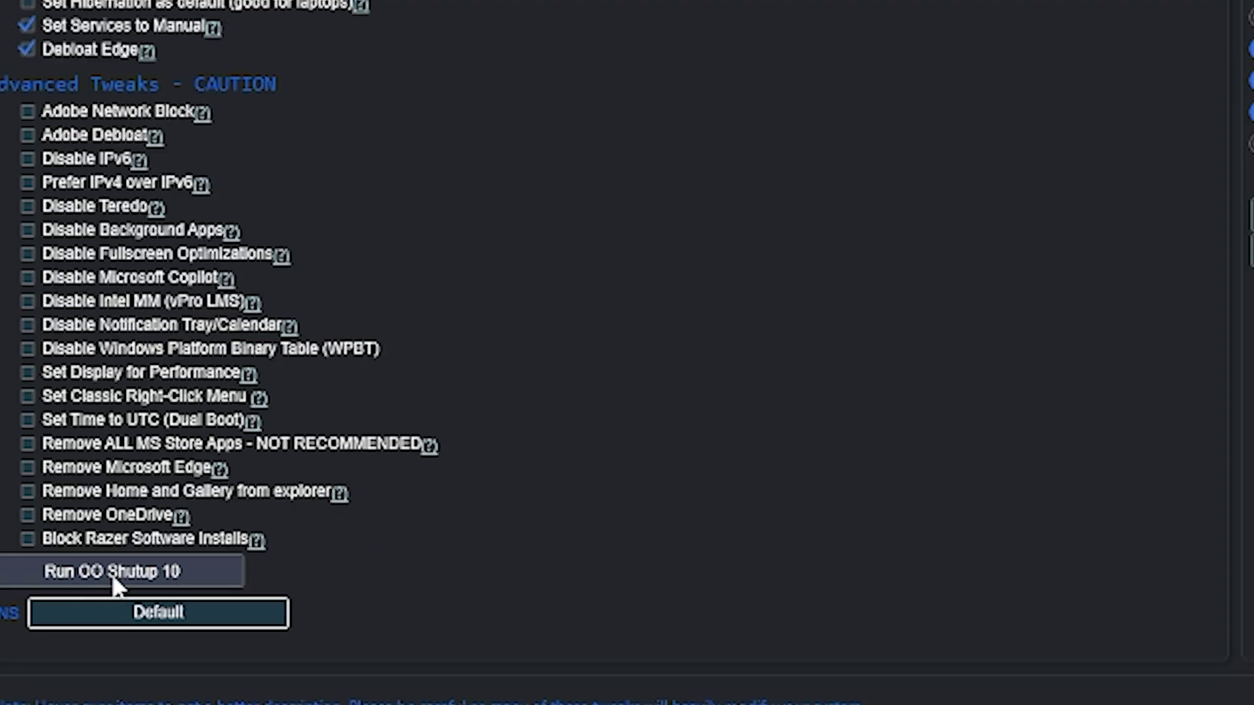
Launch O&O ShutUp10++ and apply only the recommended settings after creating a restore point.
left_click(112, 572)
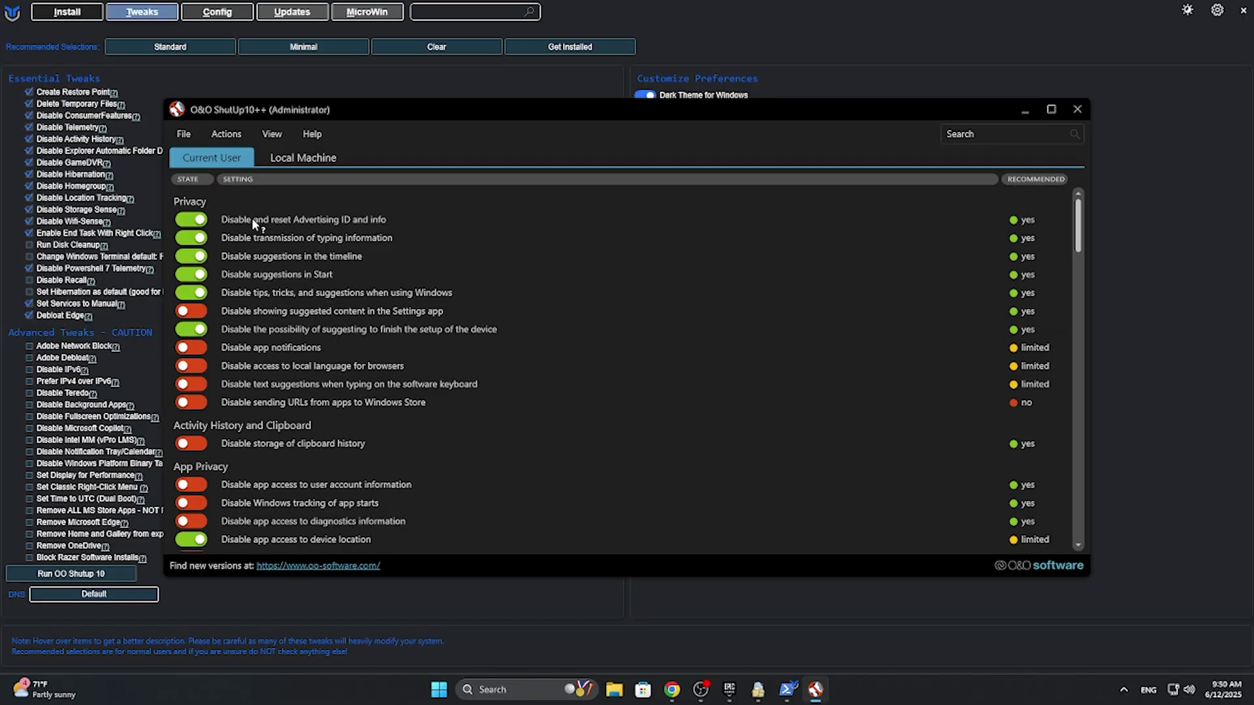
left_click(225, 134)
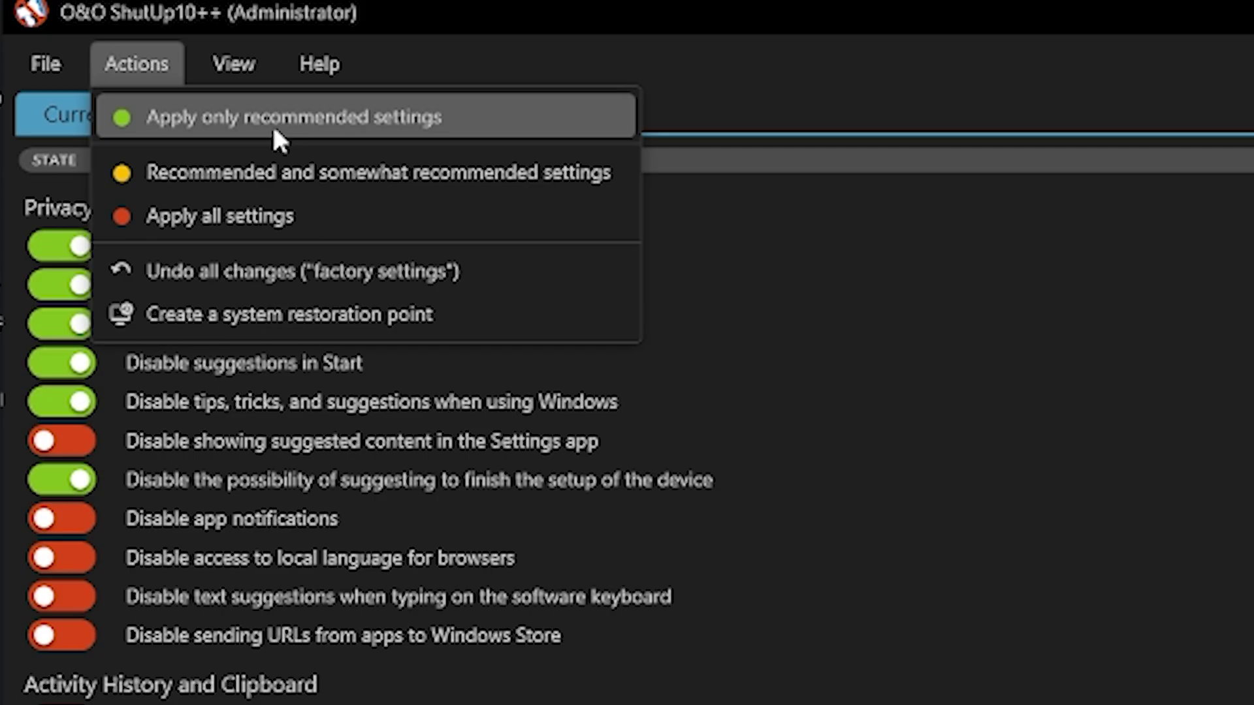
left_click(274, 136)
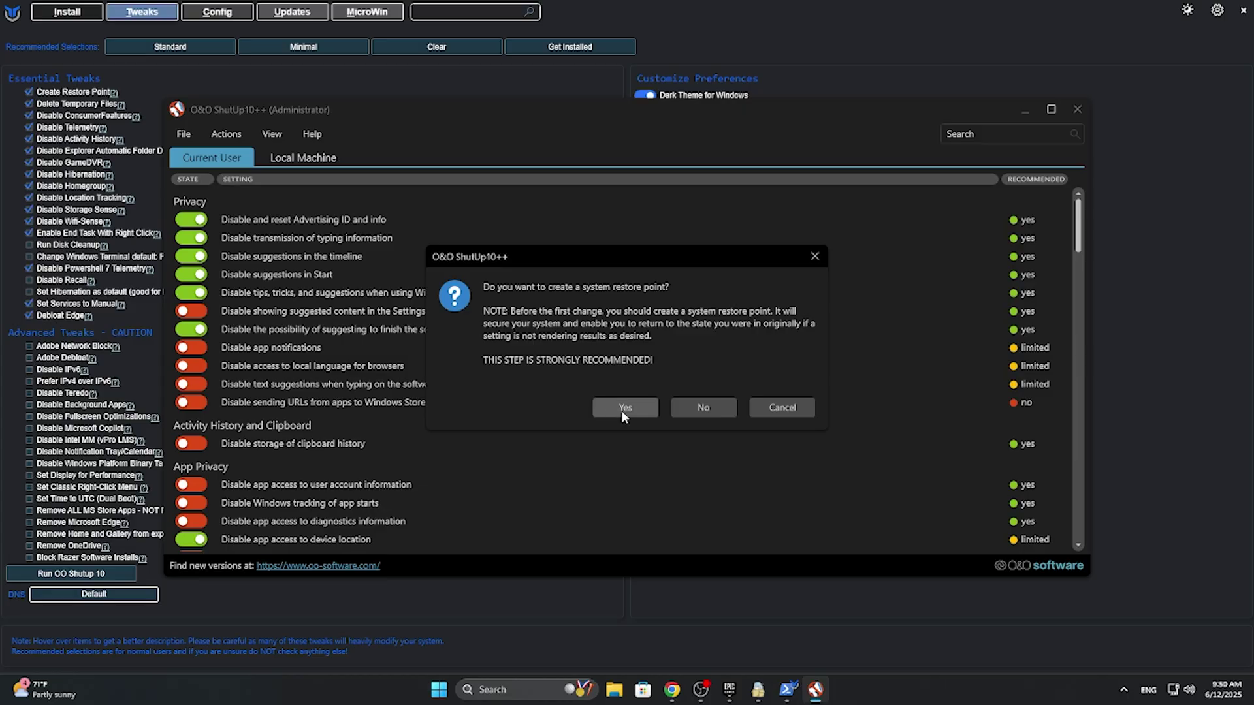
left_click(986, 646)
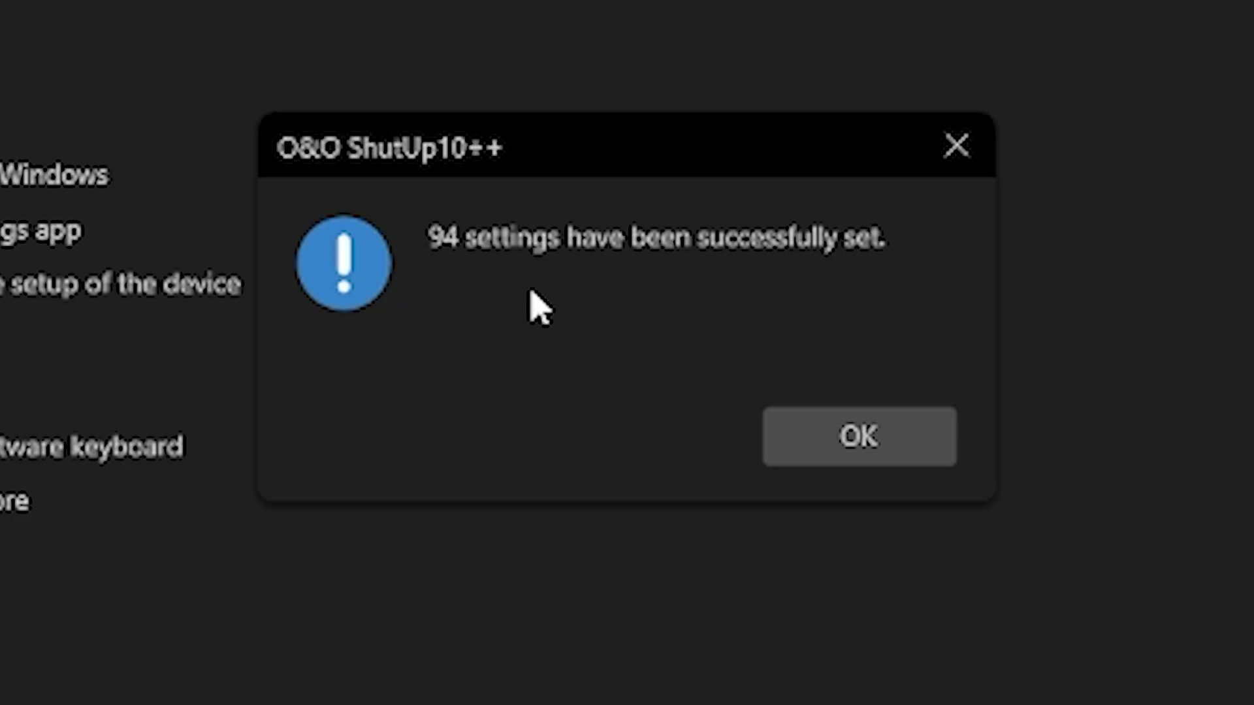
left_click(858, 434)
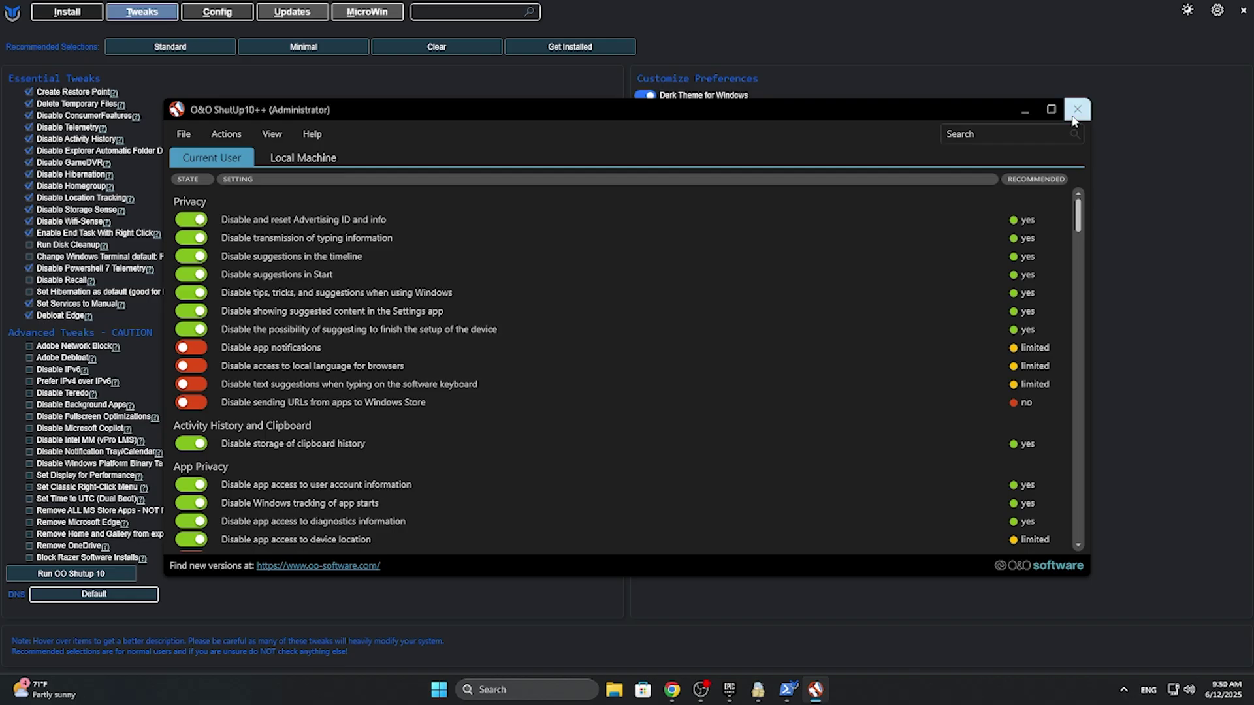
Close O&O ShutUp10++ and dismiss the thank-you and restart reminders without rebooting.
left_click(1076, 109)
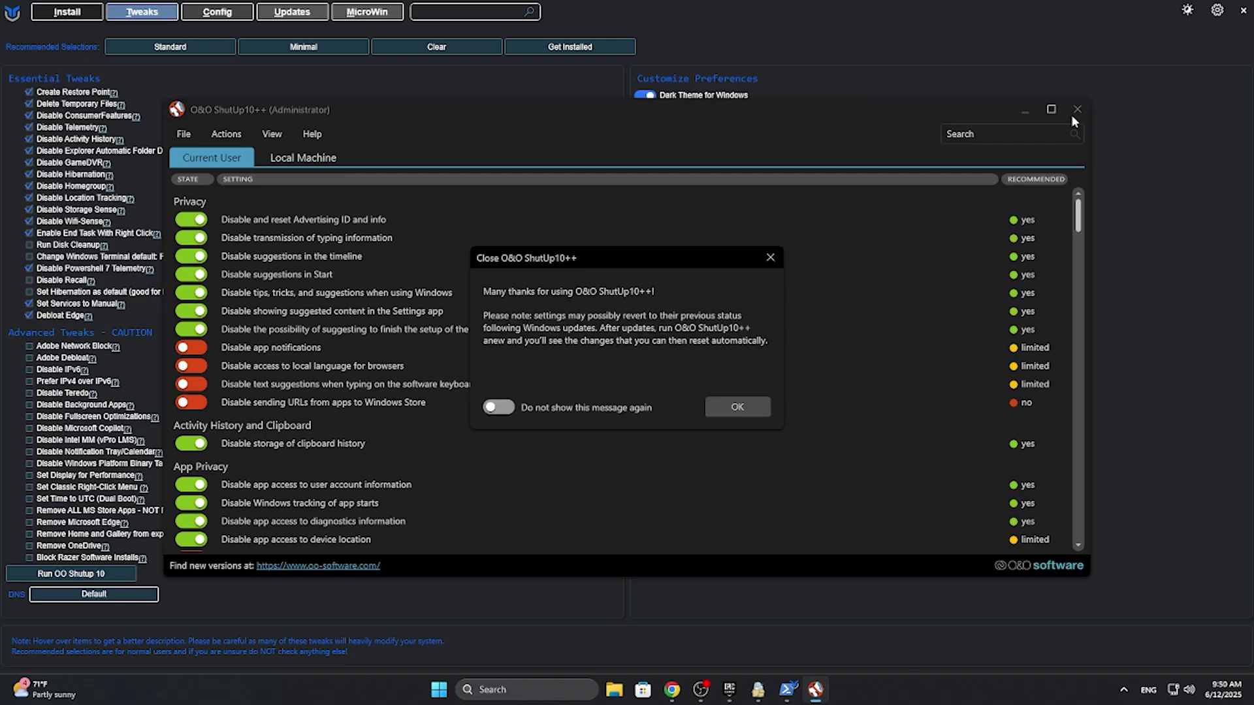
left_click(736, 406)
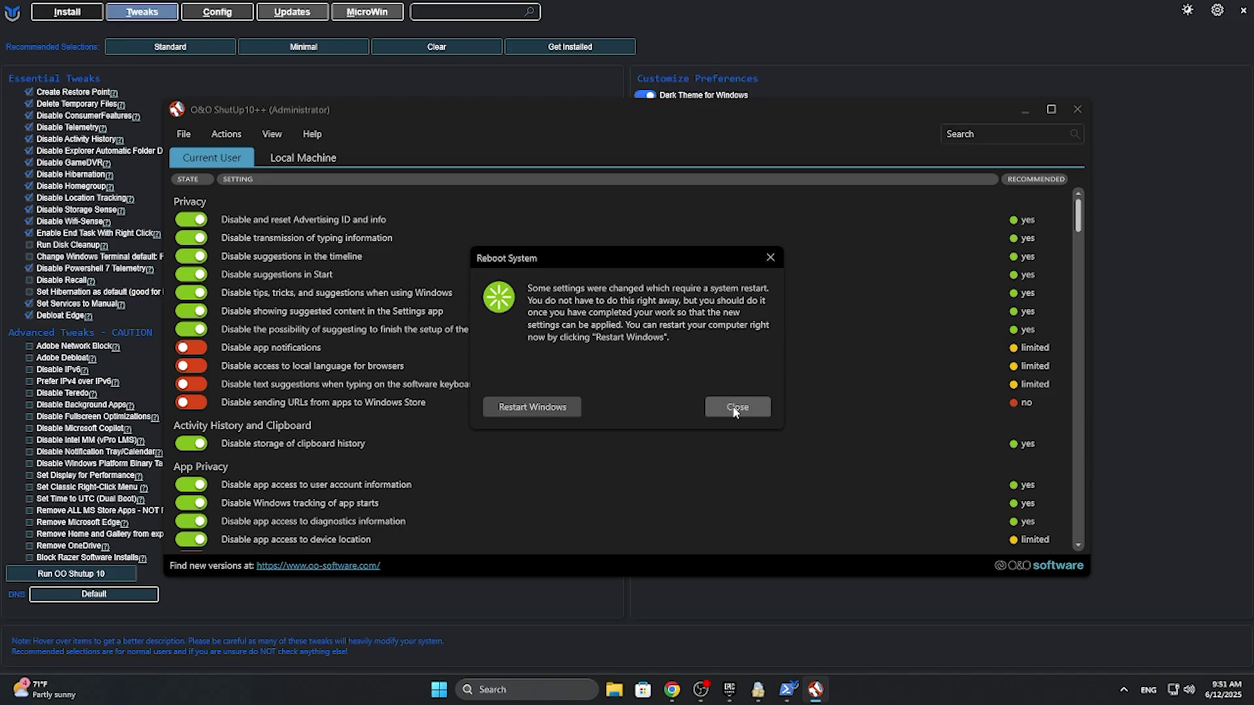
left_click(1026, 549)
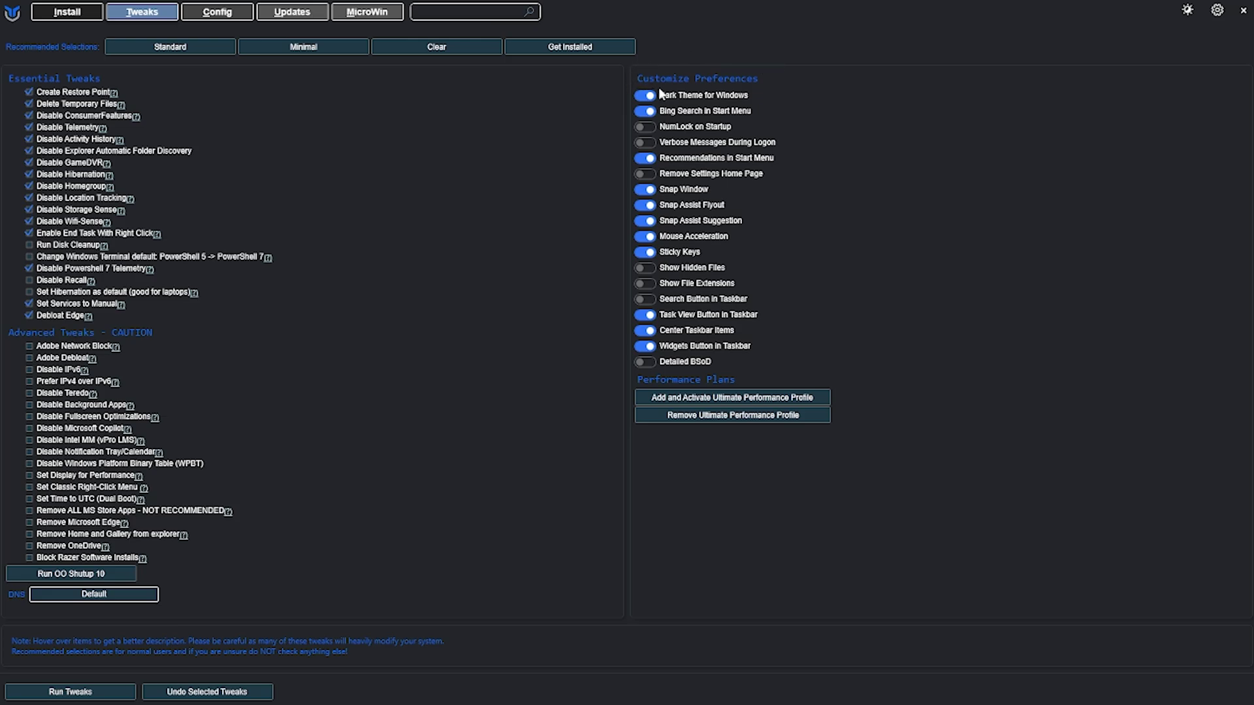
Turn off Bing Search, Start recommendations and Sticky Keys; show file extensions and hidden files.
left_click(716, 111)
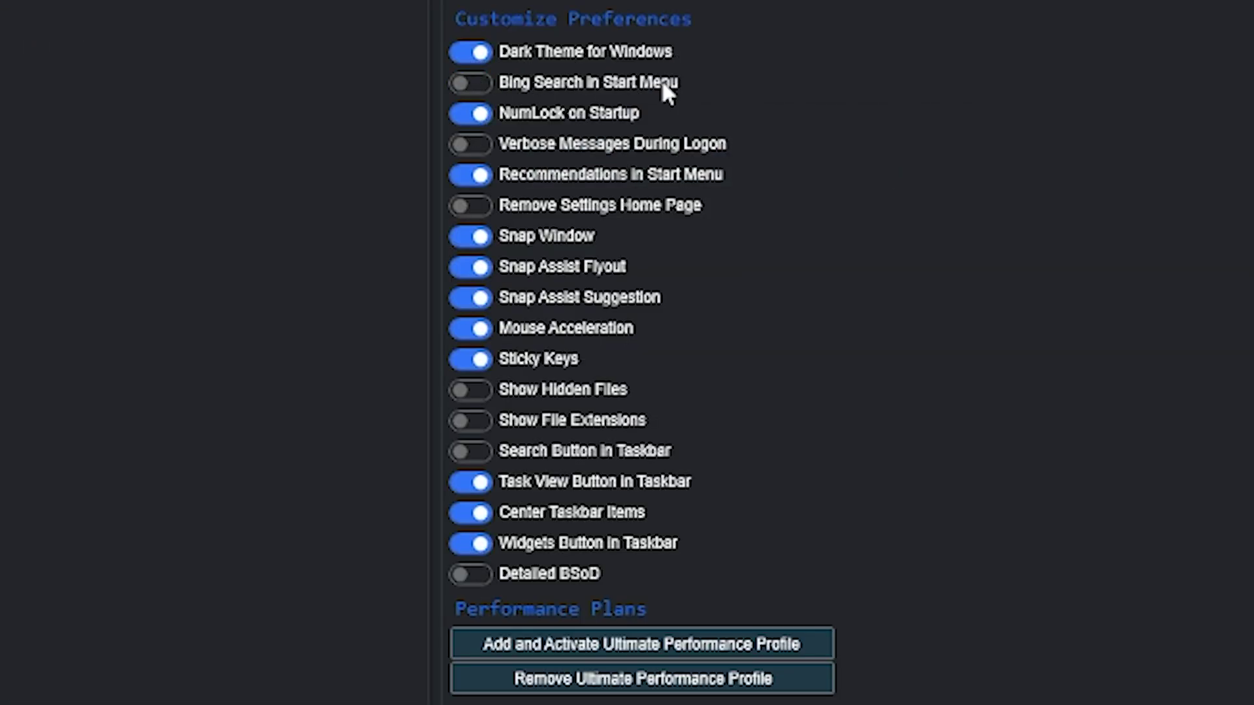
left_click(470, 175)
left_click(470, 359)
left_click(473, 416)
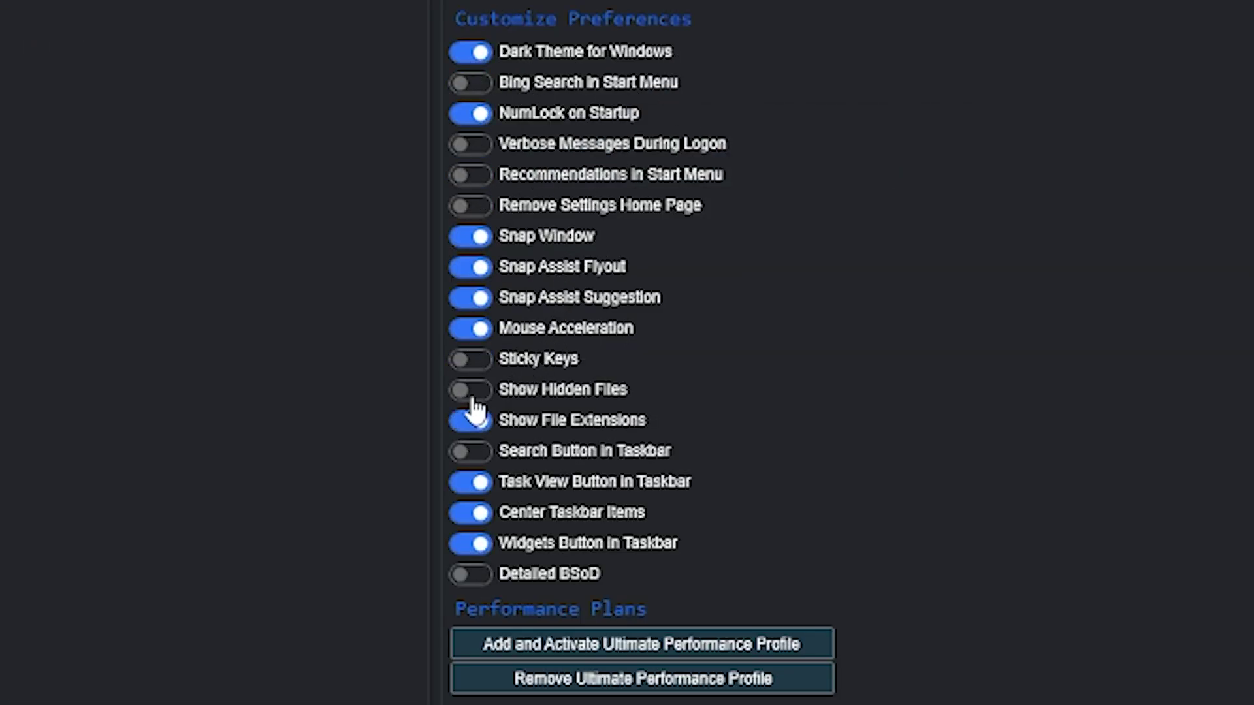
left_click(481, 390)
Left-align the taskbar, remove widgets, and open the legacy Power Options panel from Config.
left_click(482, 515)
left_click(470, 546)
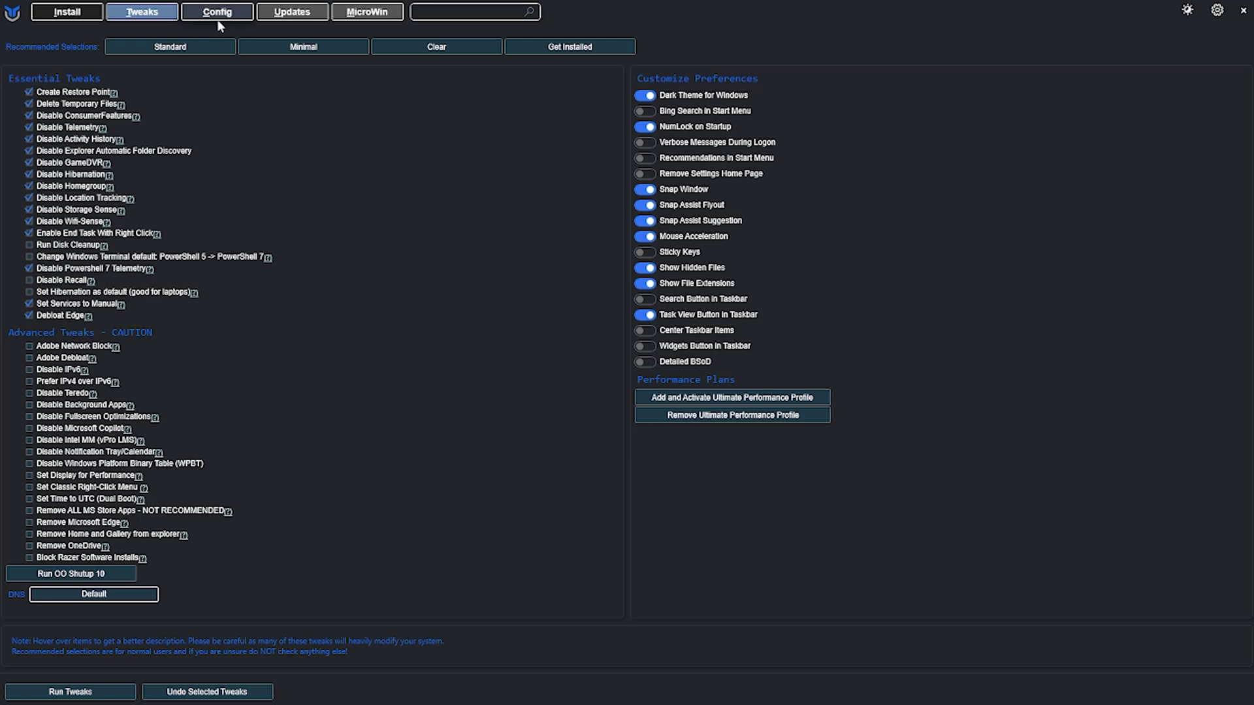
left_click(218, 14)
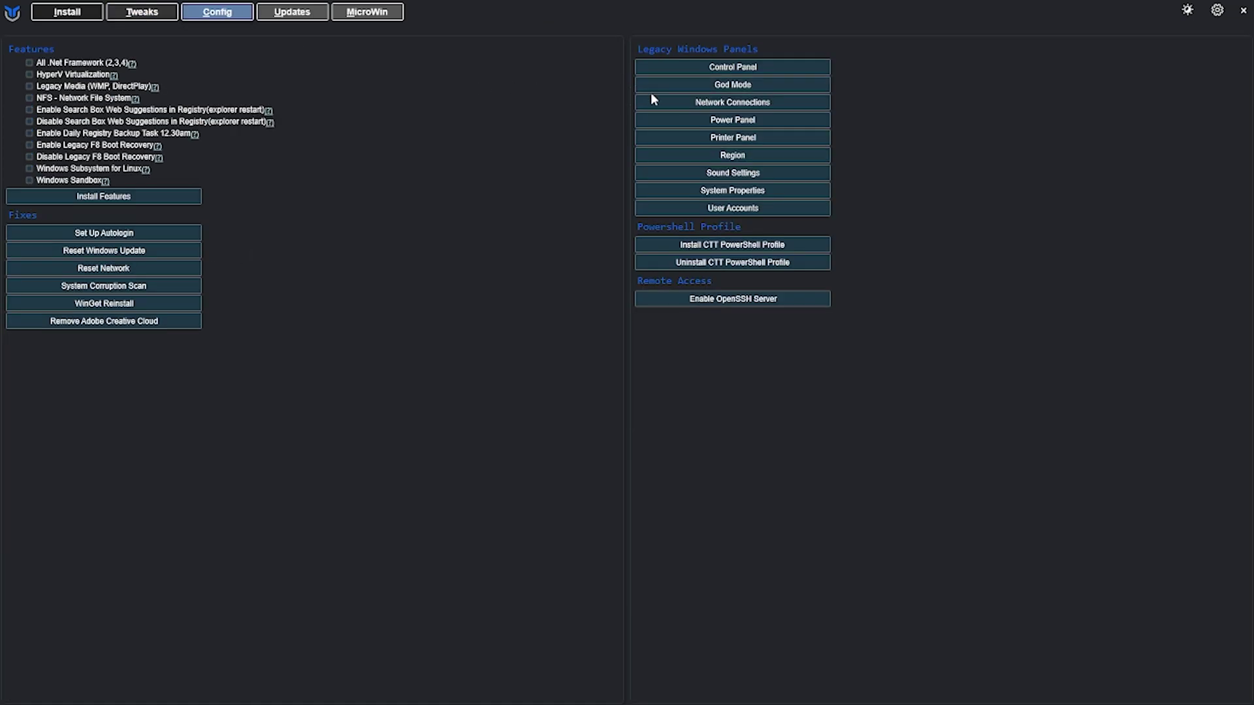
left_click(766, 121)
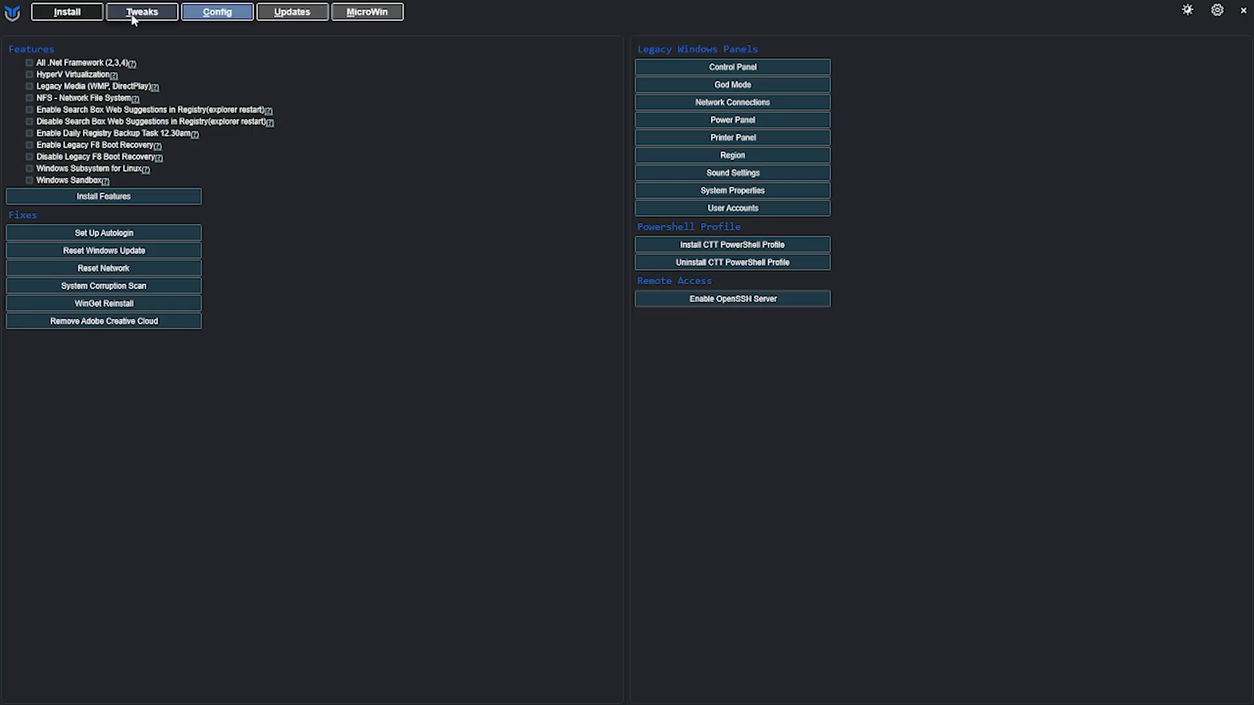
Run the selected tweaks from the Tweaks page, wait for the console to finish, then close WinUtil.
left_click(138, 12)
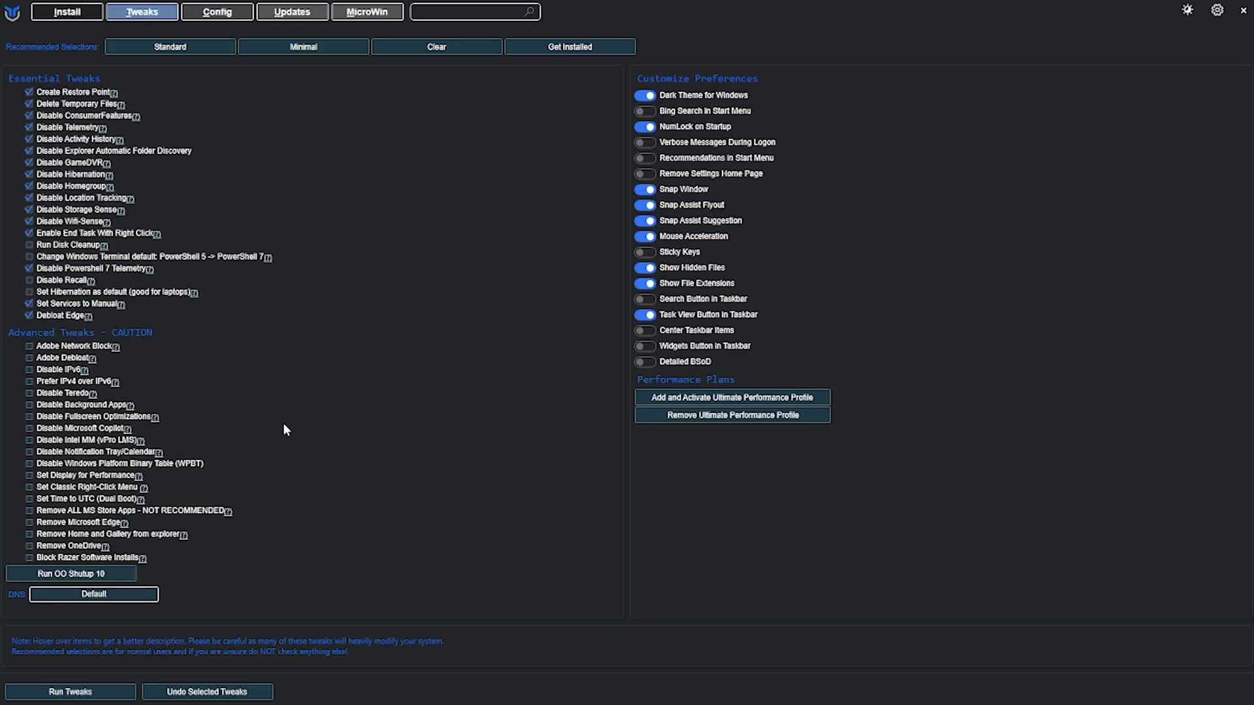
left_click(108, 696)
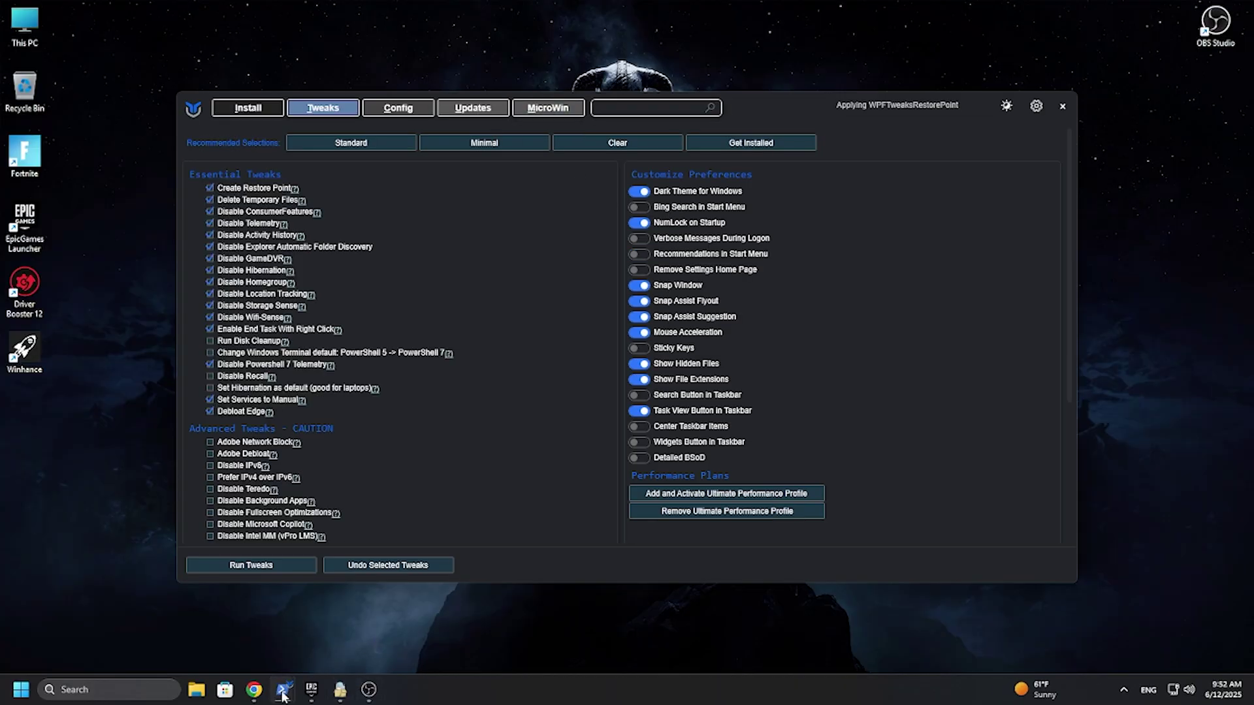
left_click(282, 692)
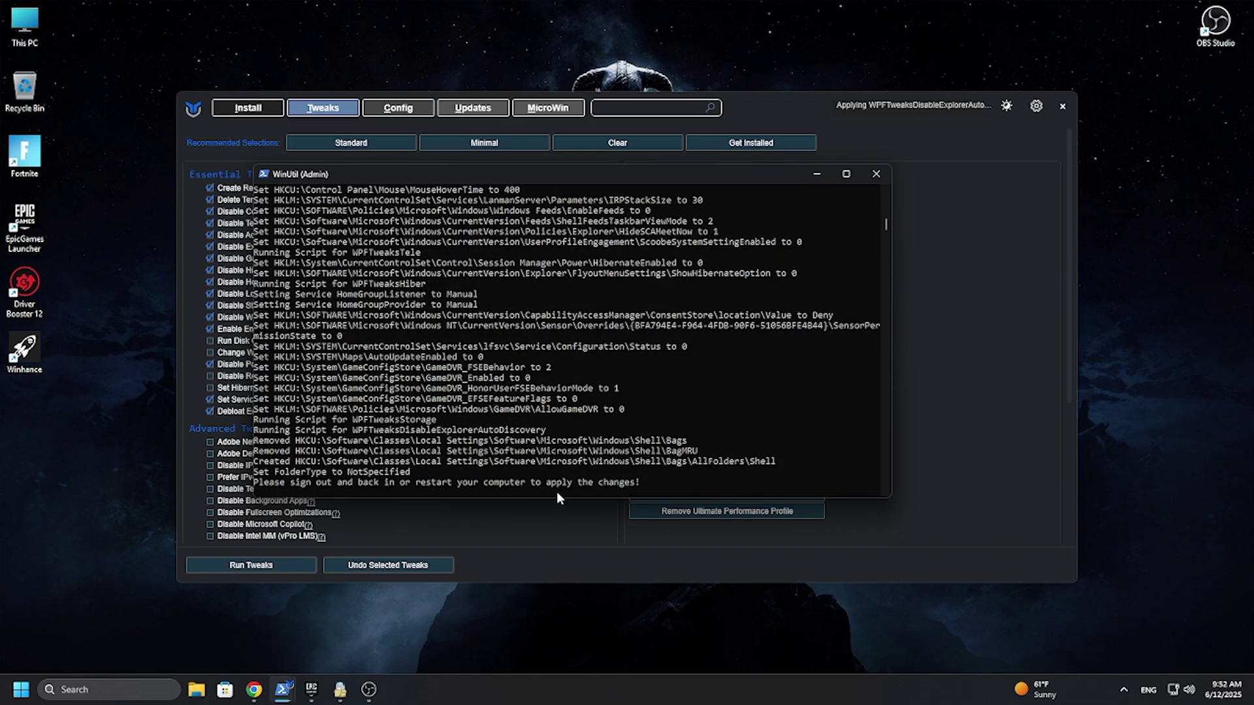
left_click(21, 689)
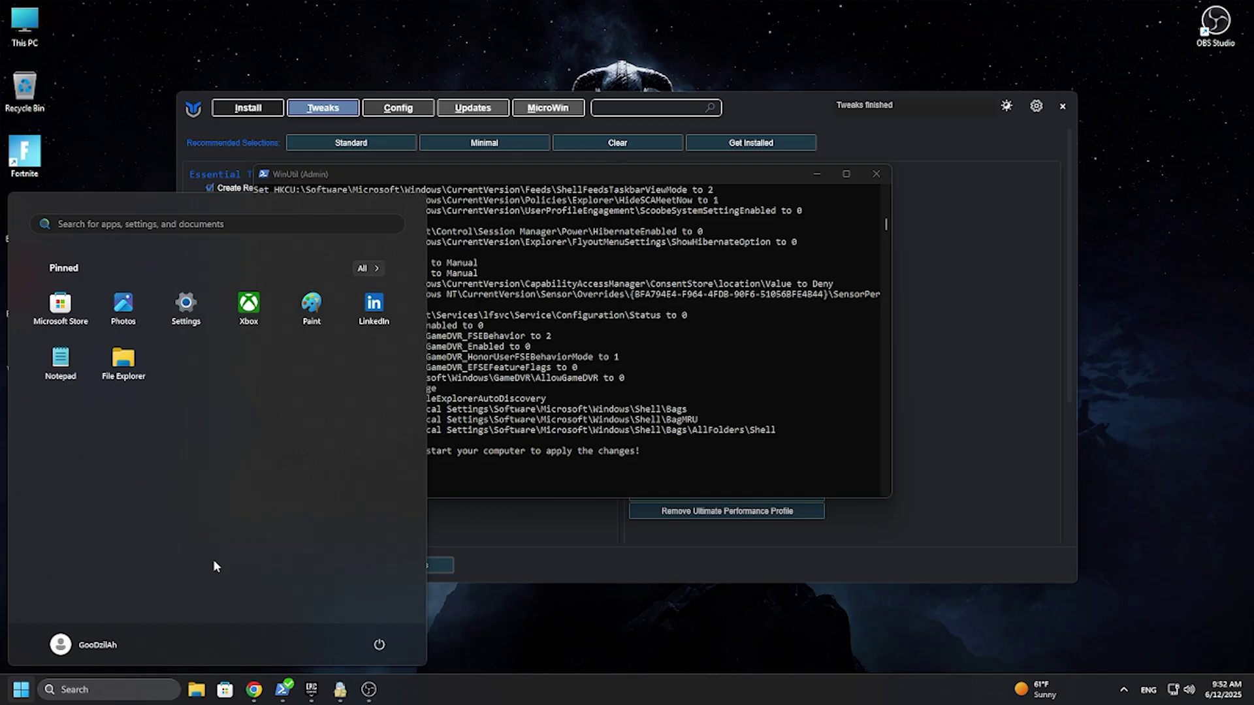
left_click(514, 398)
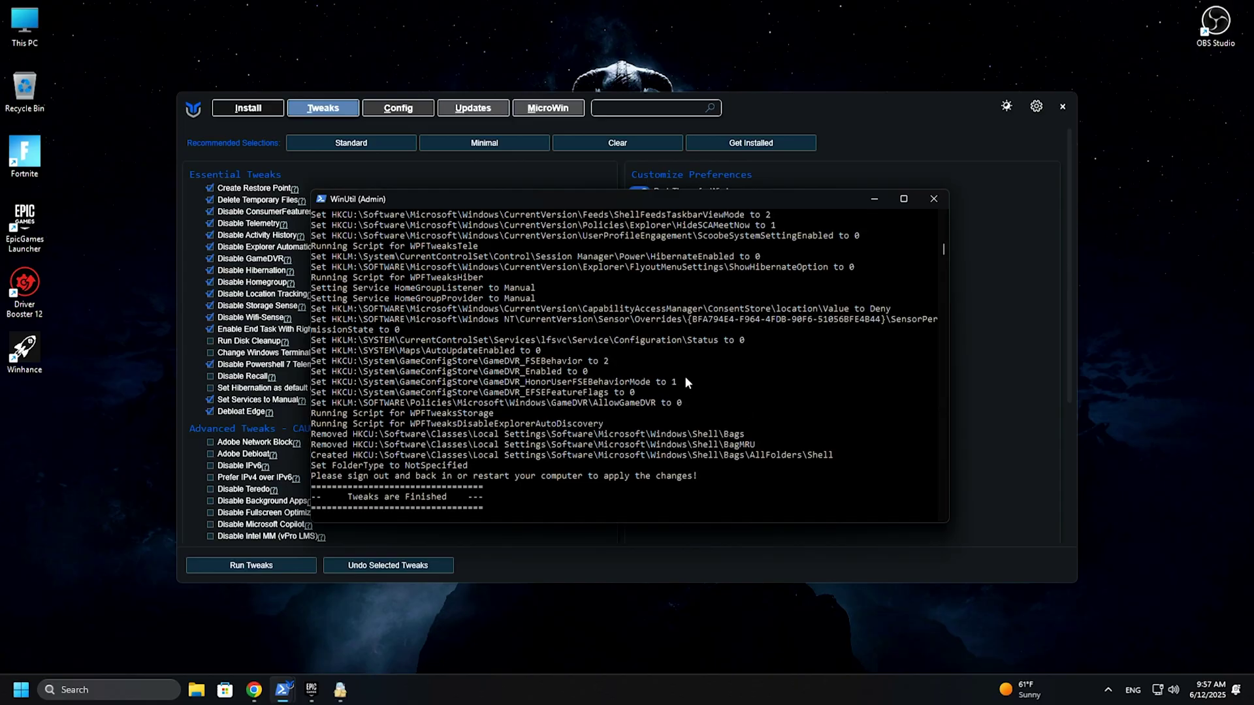
left_click(932, 203)
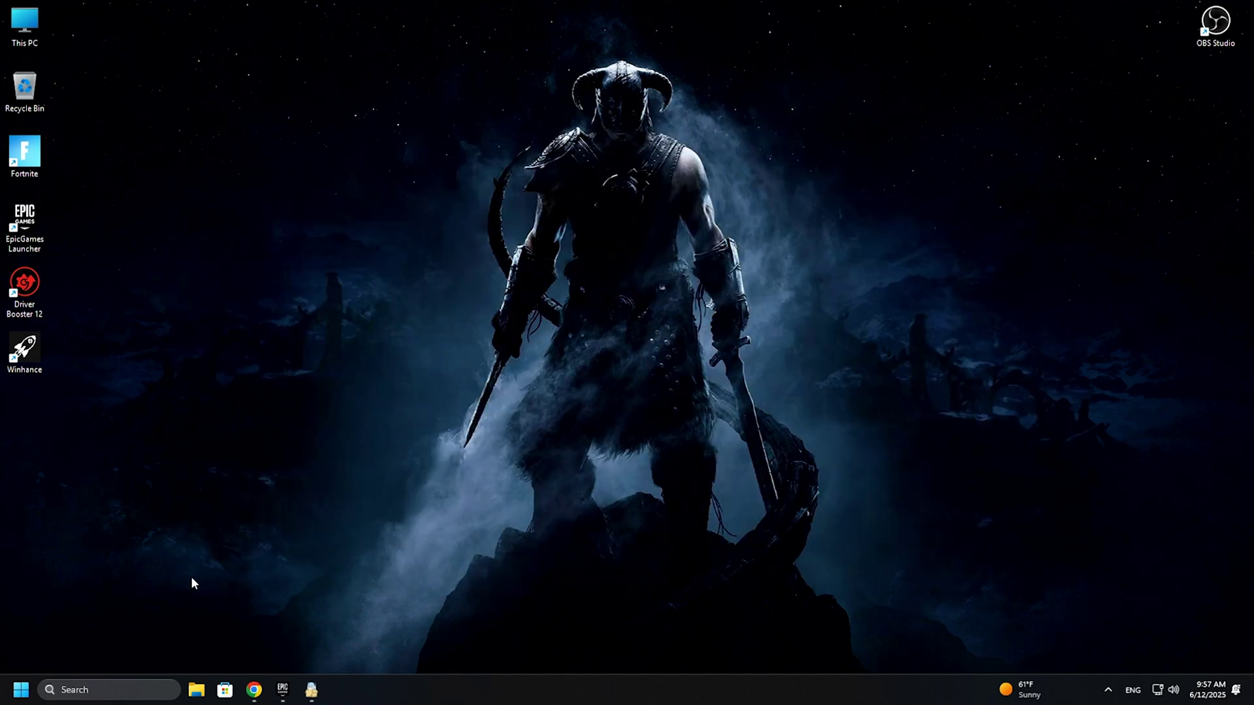
Confirm Game Mode is on under Settings > Gaming, then close Settings and bring up Start's power options.
key("super")
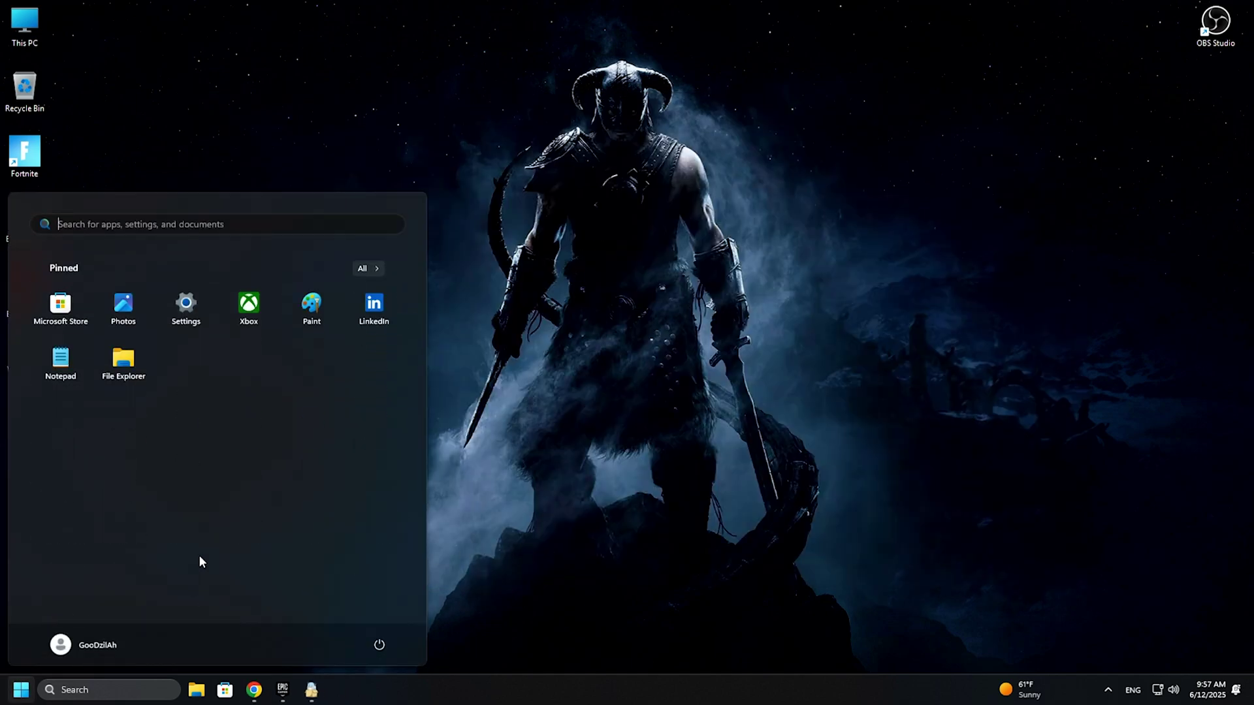
left_click(180, 323)
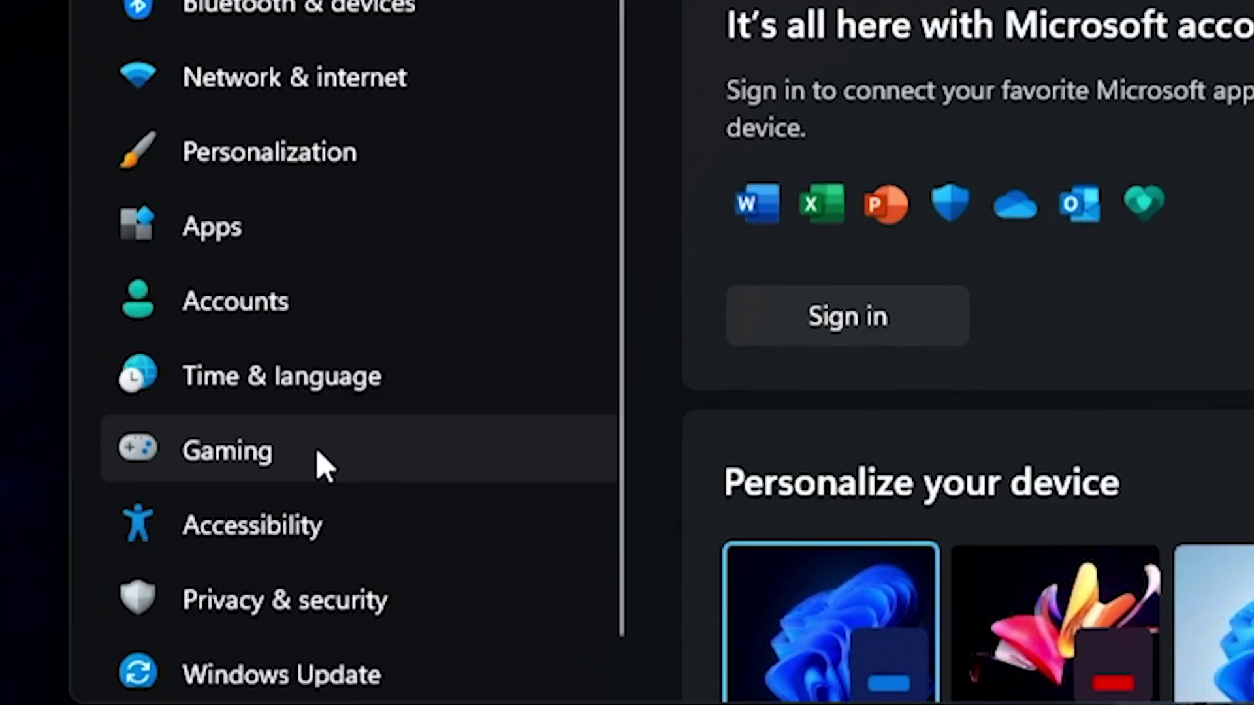
left_click(417, 469)
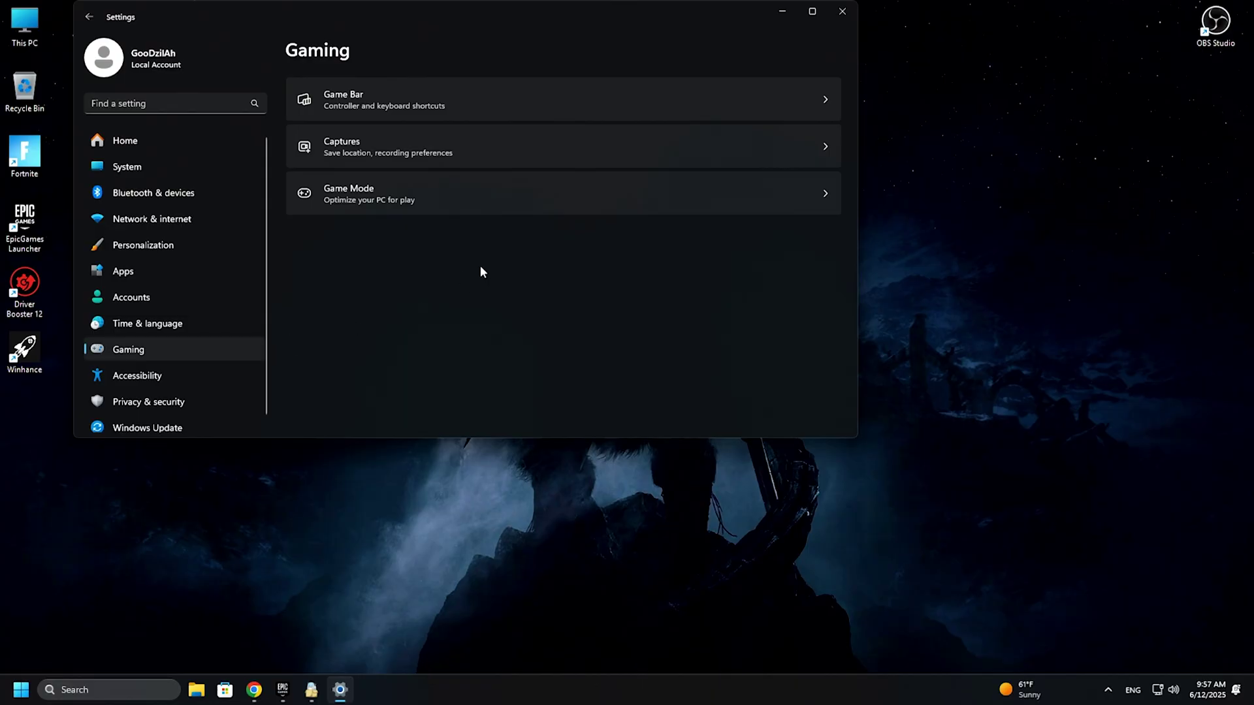
left_click(382, 101)
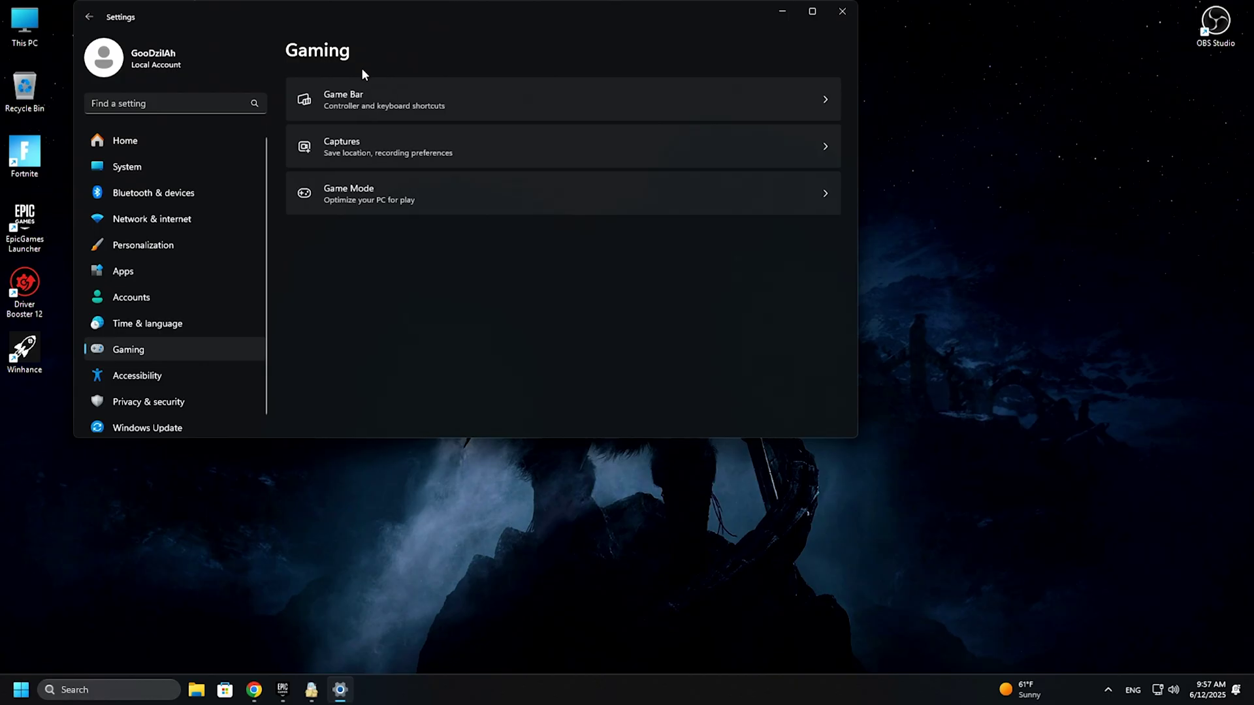
left_click(384, 202)
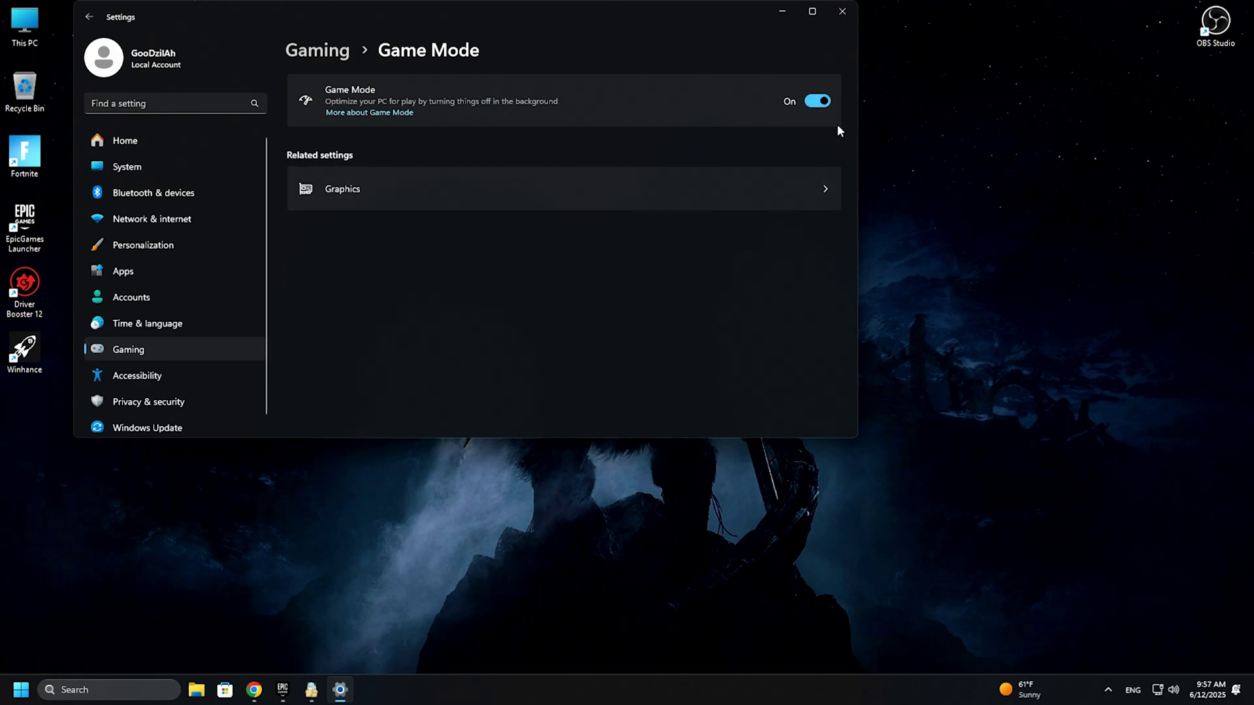
left_click(839, 15)
left_click(21, 689)
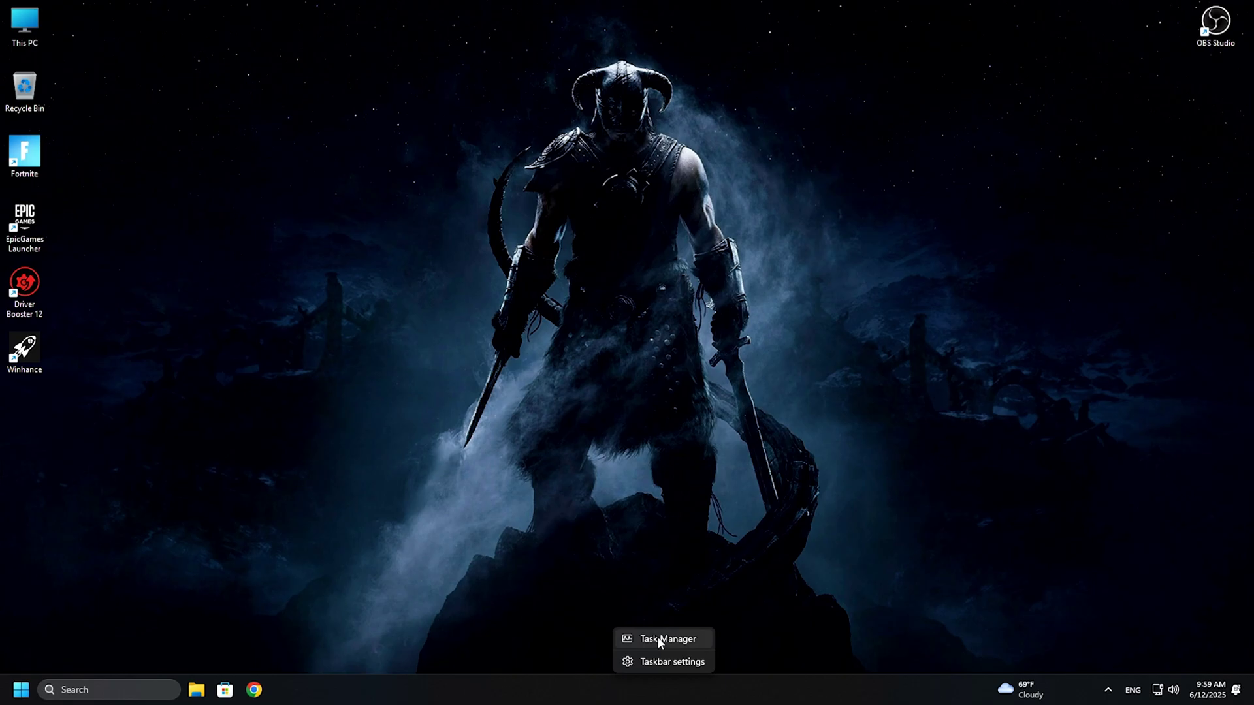
Check Task Manager's CPU performance page, now showing 121 running processes.
left_click(658, 644)
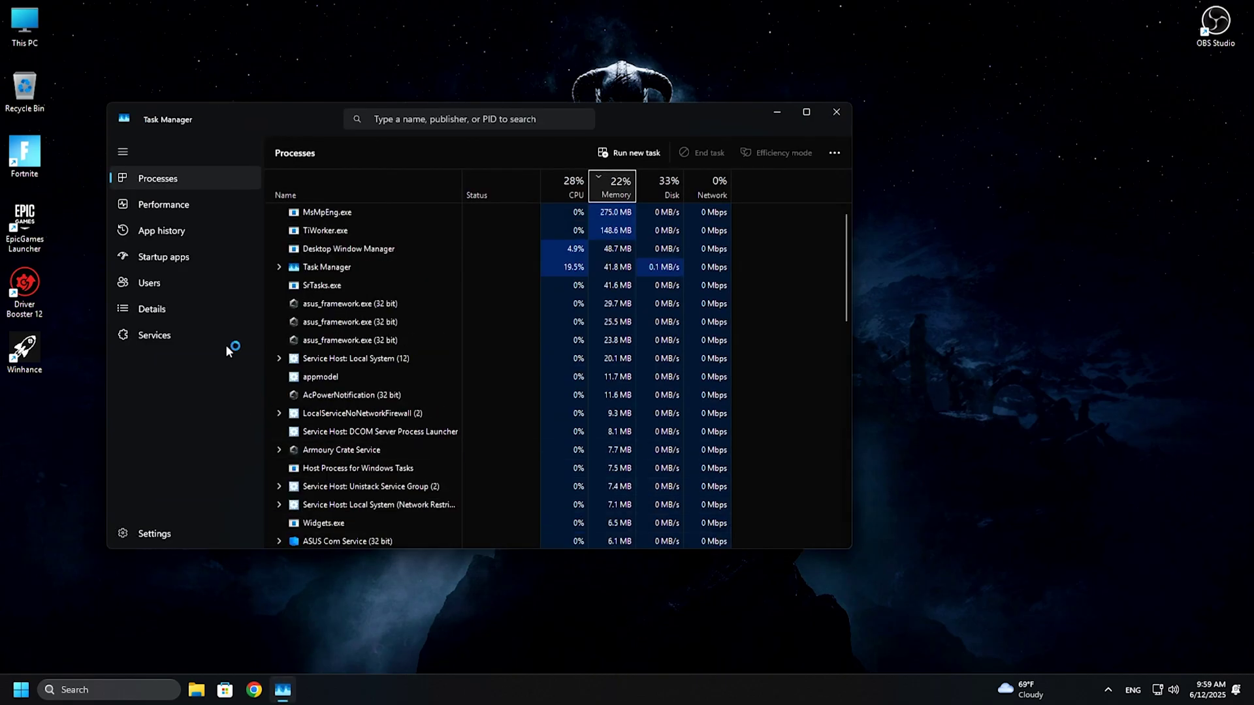
left_click(199, 206)
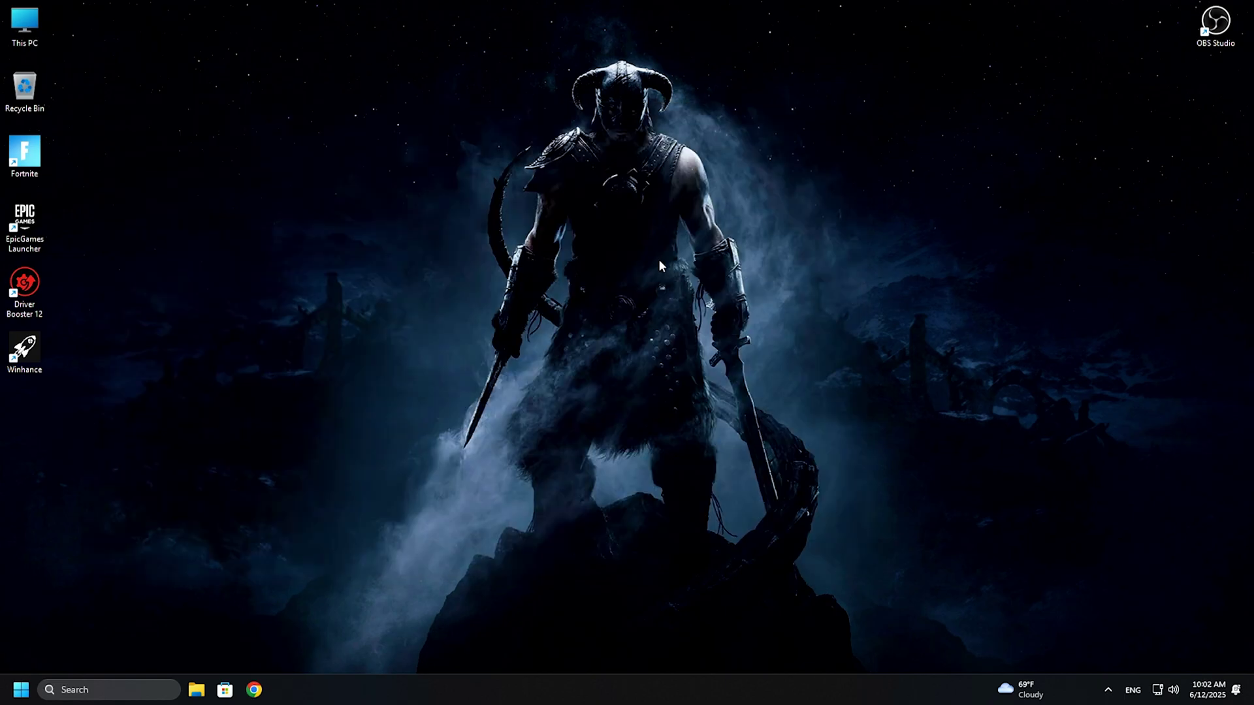
Search 'advance syste' to open System Properties on the Advanced tab, then nudge the window right.
key("super")
type("adva")
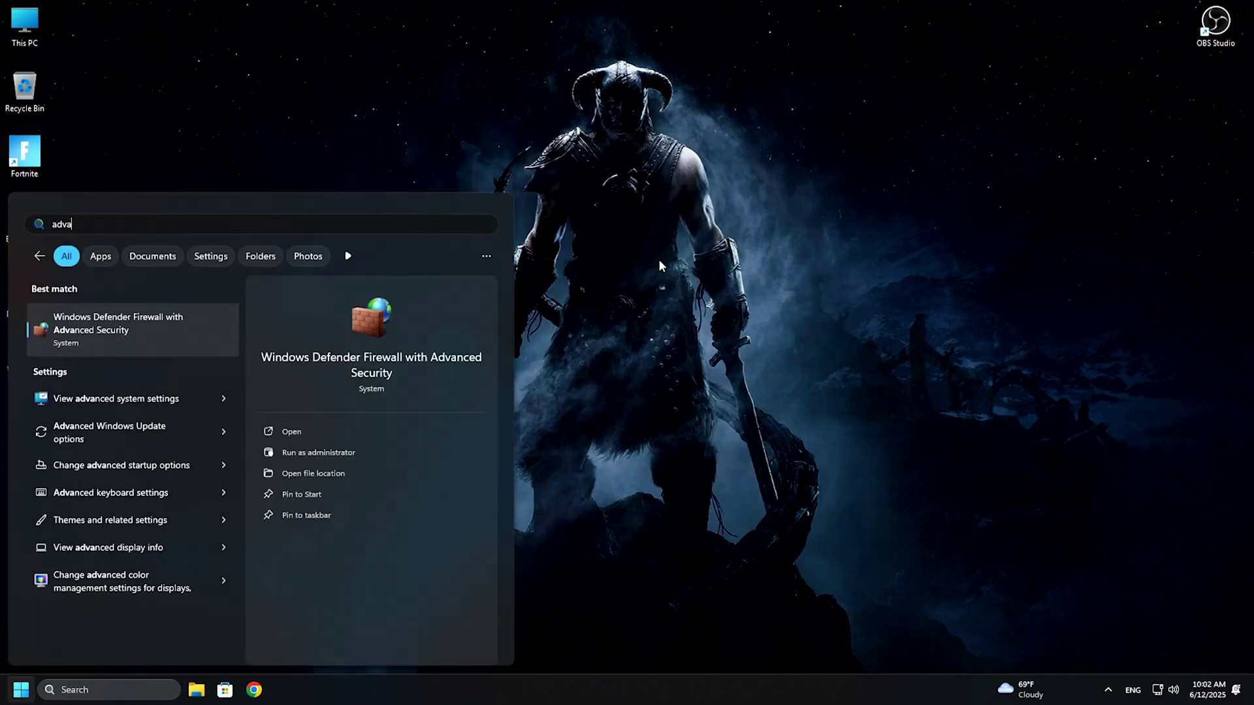
type("nce syste")
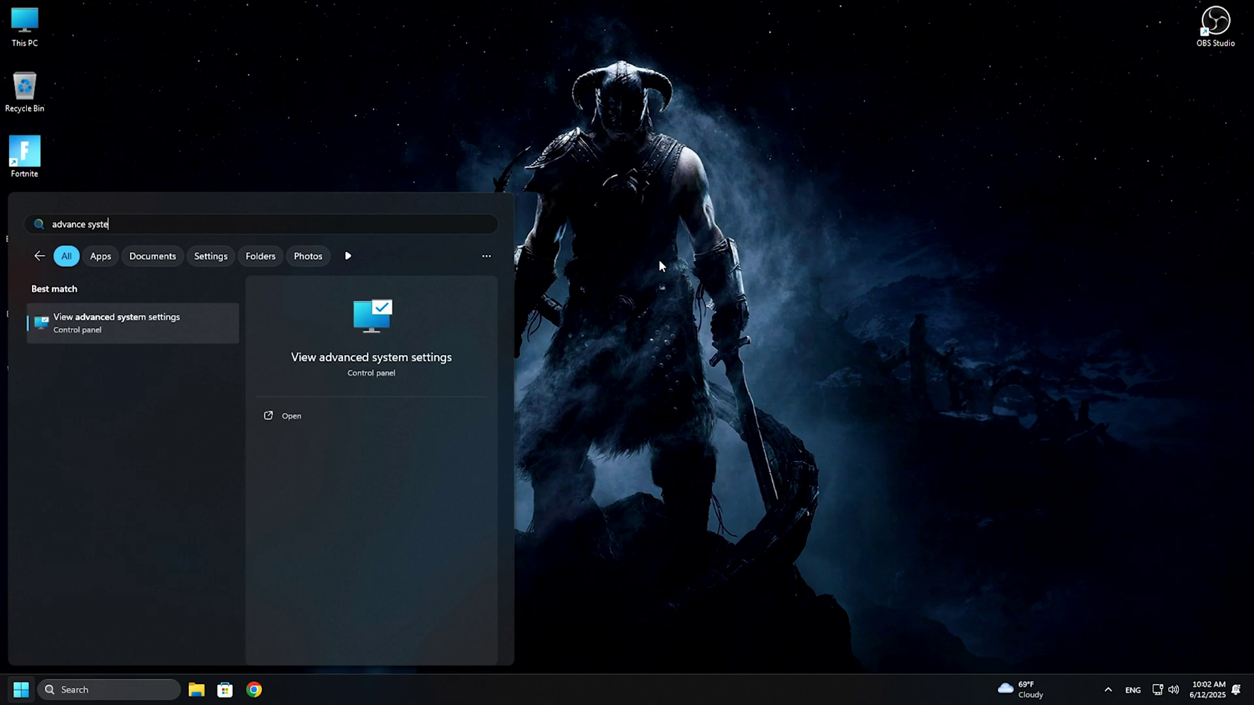
key("Return")
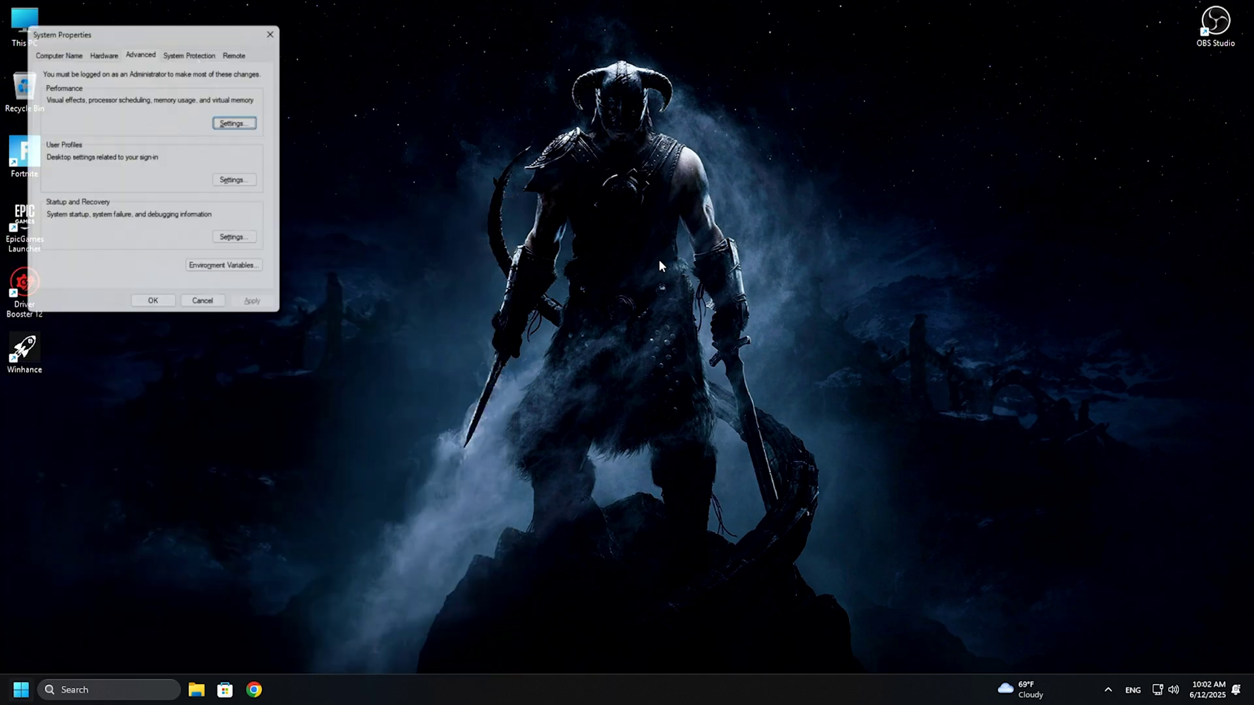
left_click_drag(167, 32, 183, 42)
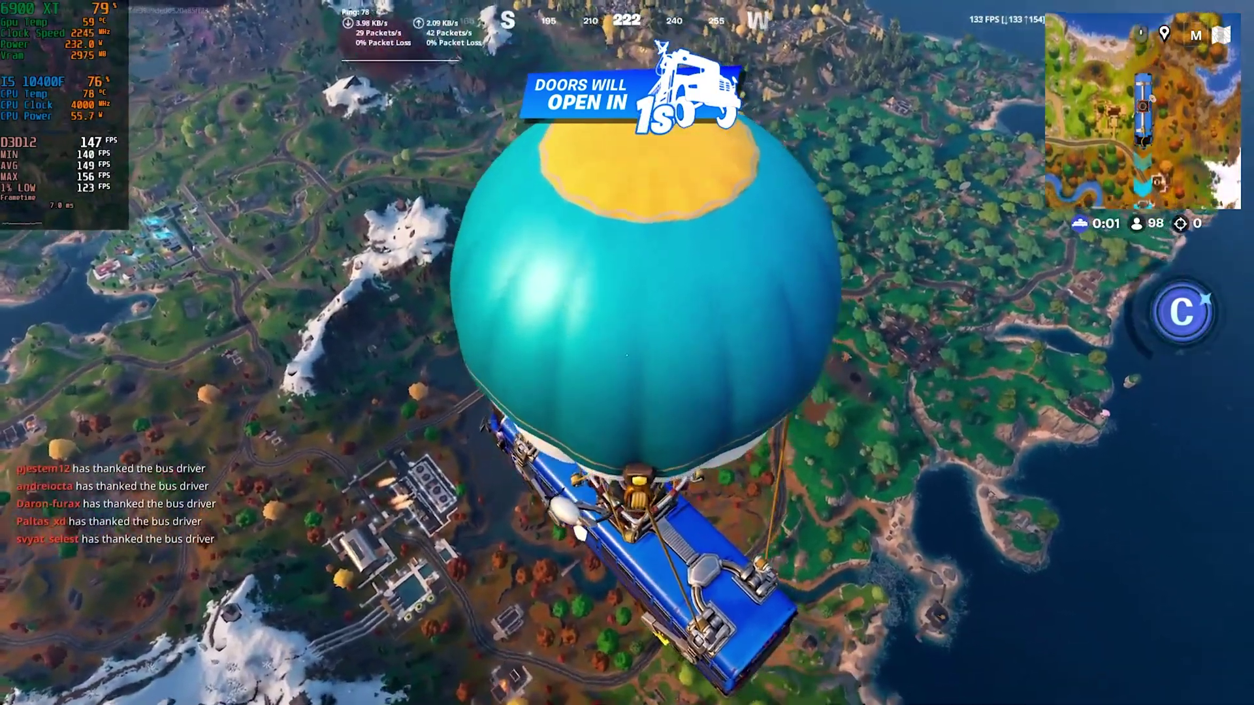
Drop from the battle bus to Pumped Power and shoot the nearby enemy with the Fury Assault Rifle.
key("space")
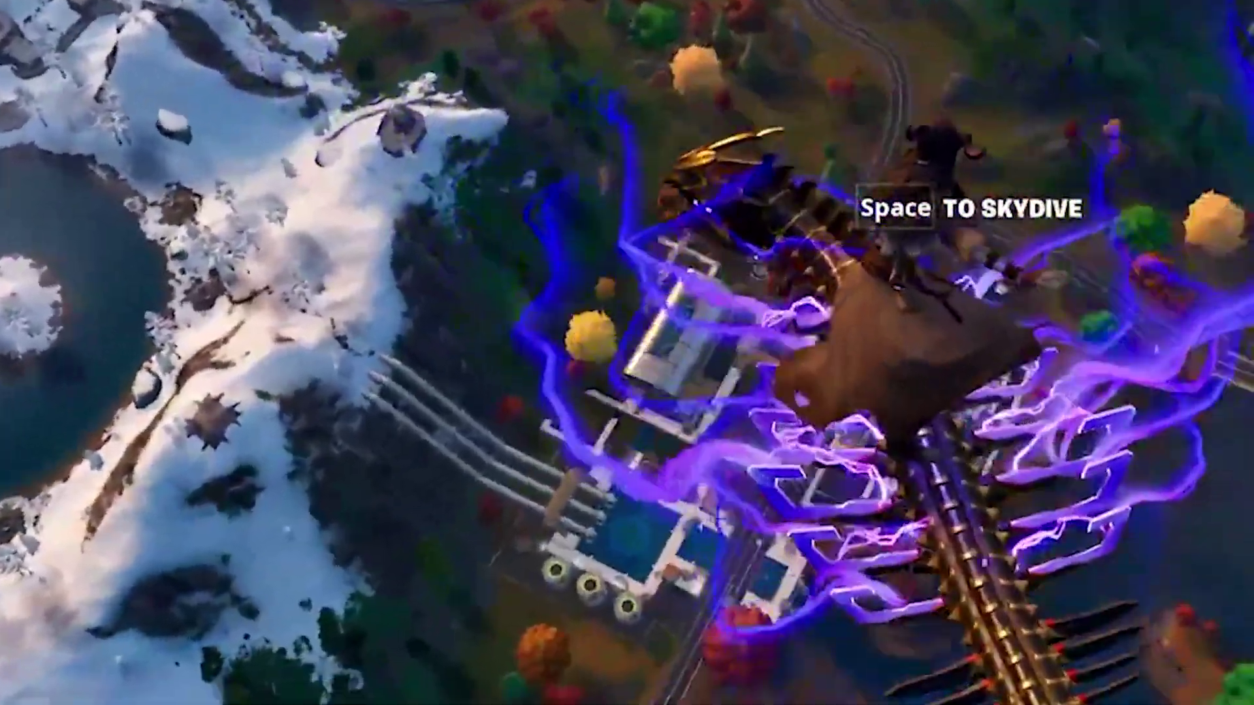
key("space")
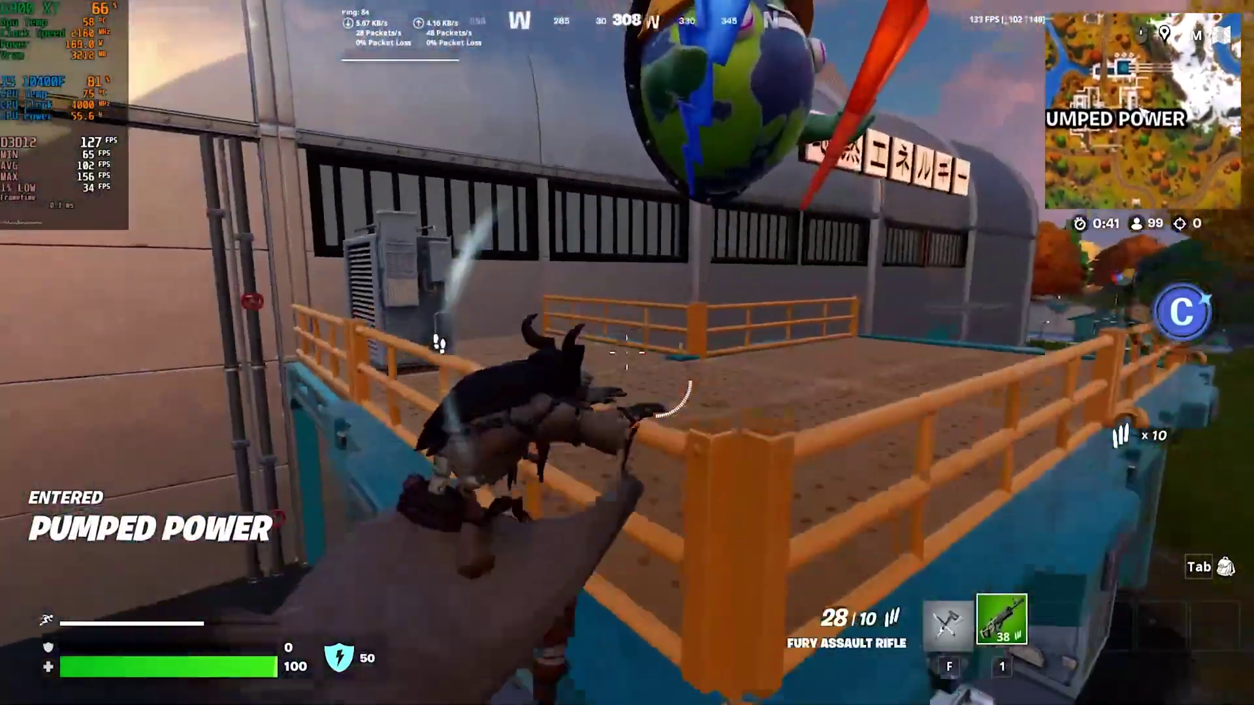
key("f")
key("1")
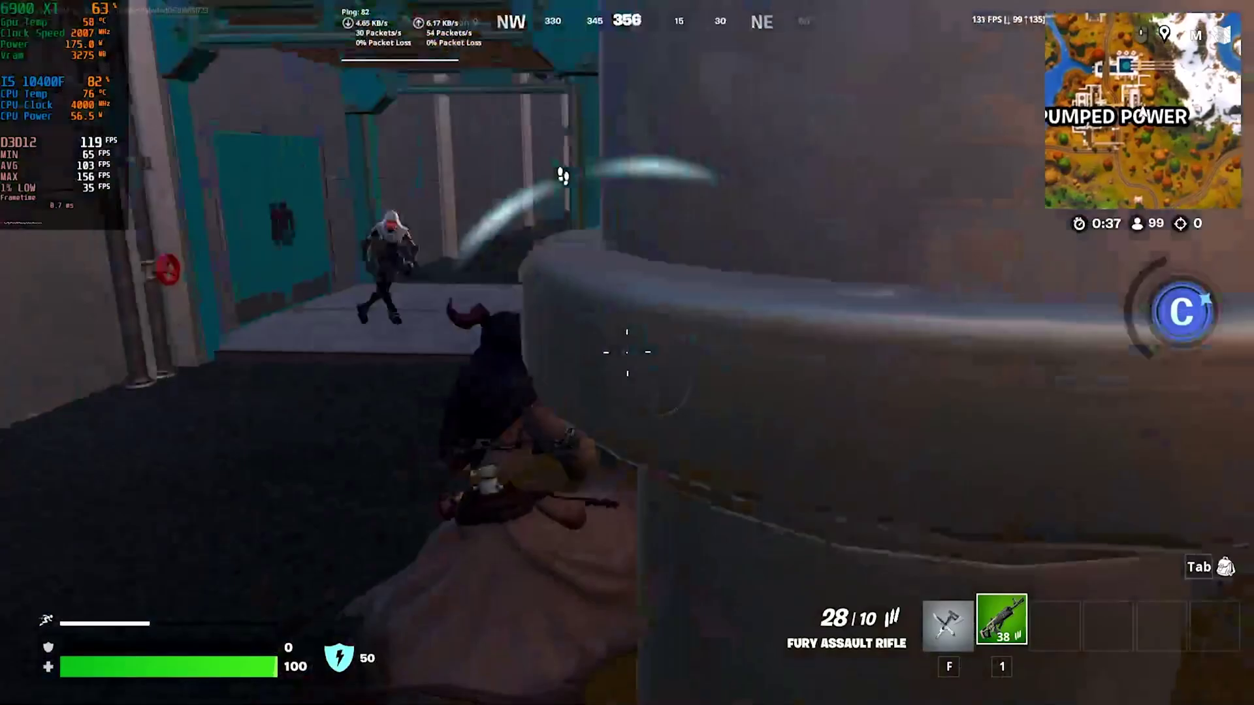
left_click_drag(627, 353, 627, 352)
key("r")
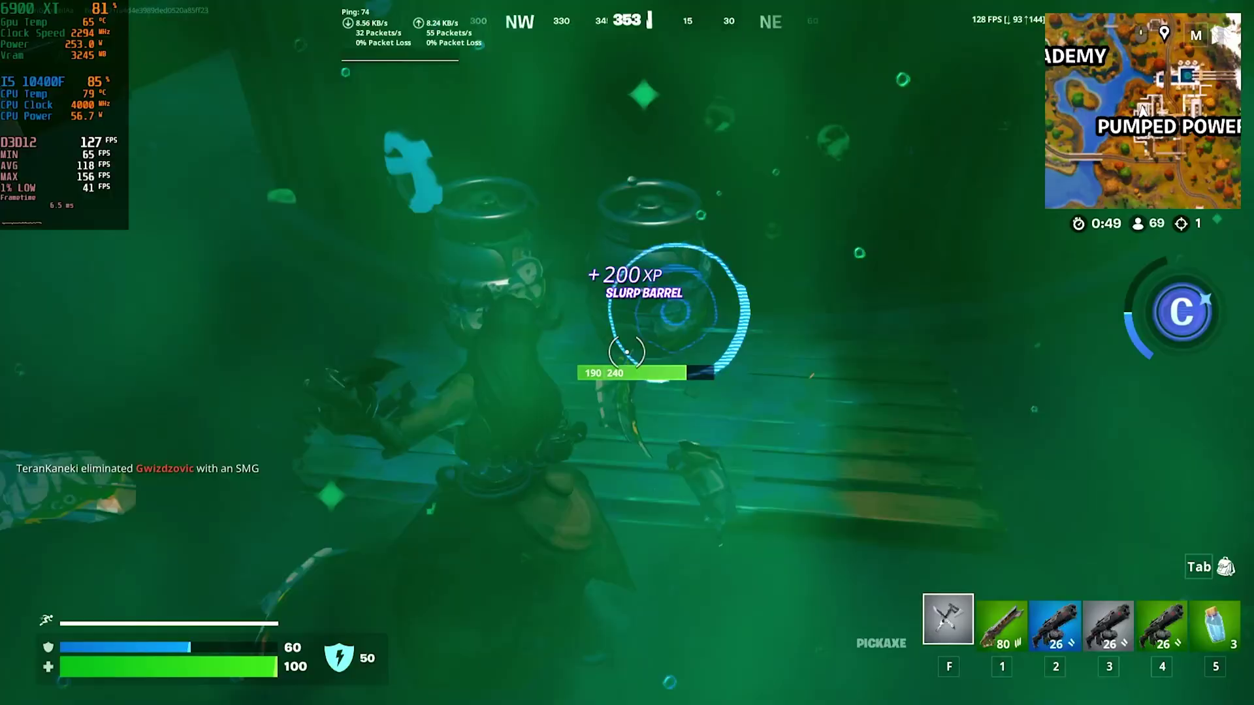
Pickaxe the Slurp barrels to raise the shield.
left_click(627, 352)
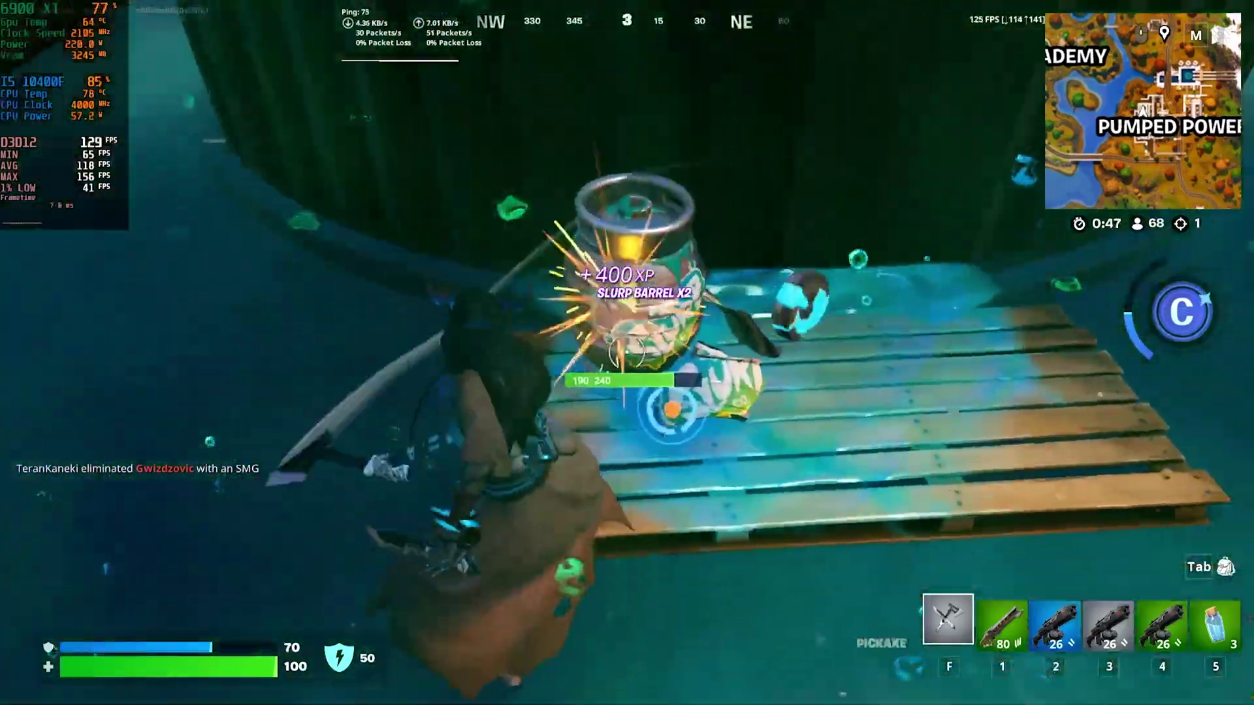
left_click(626, 352)
left_click(627, 353)
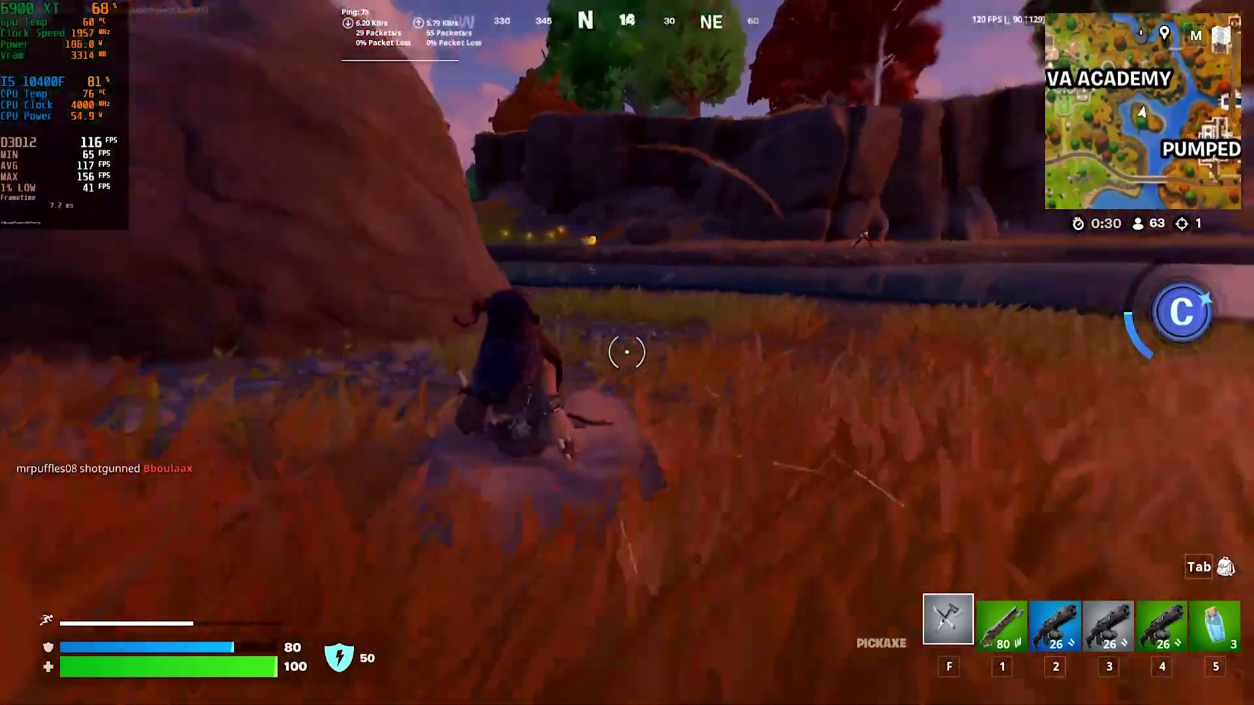
Snipe the enemy across the pond with the Spire Rifle for the second elimination.
key("1")
left_click(627, 352)
left_click(627, 353)
left_click(627, 352)
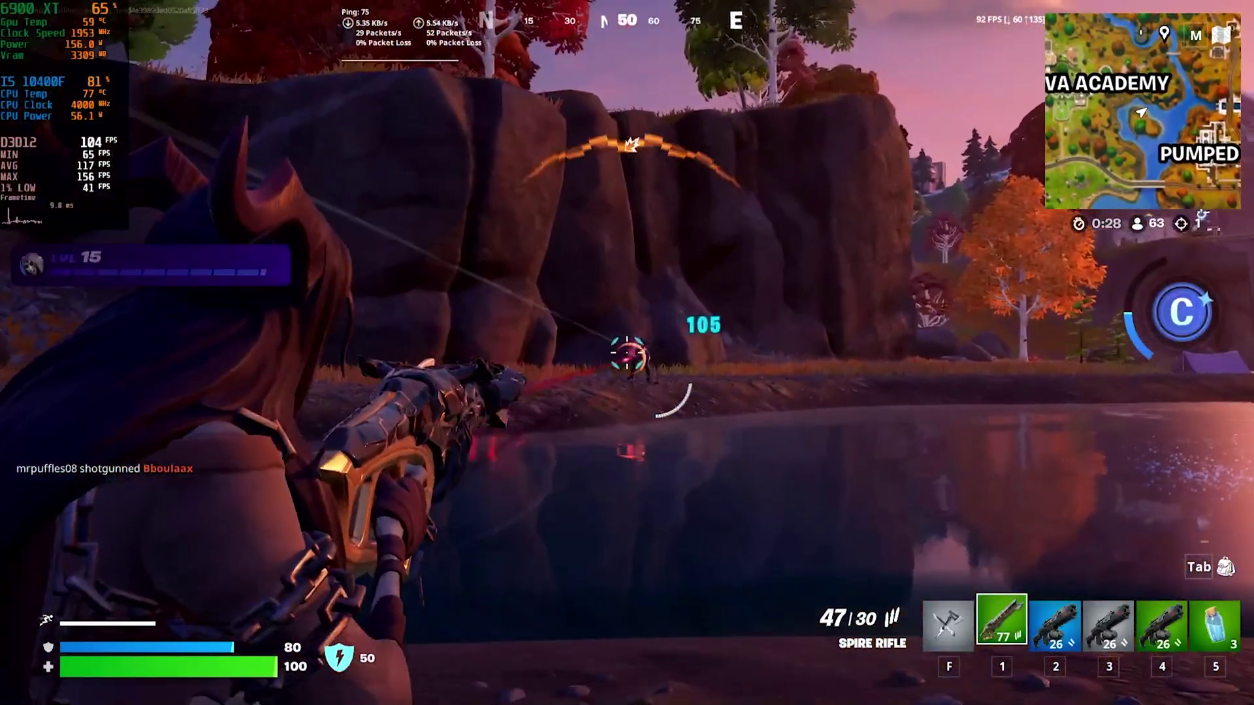
left_click(627, 353)
left_click(626, 353)
left_click(627, 353)
left_click(627, 353)
left_click(627, 352)
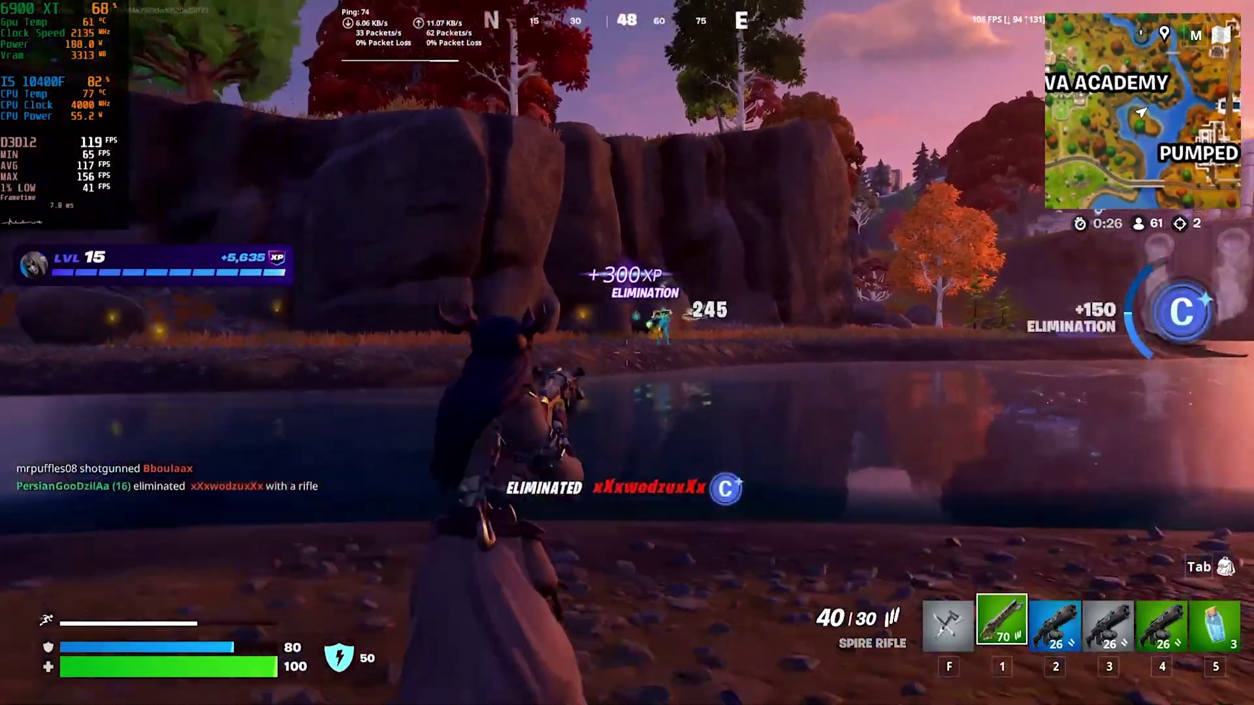
Cross the pond and field, then pickaxe through the floor into Supernova Academy.
key("w")
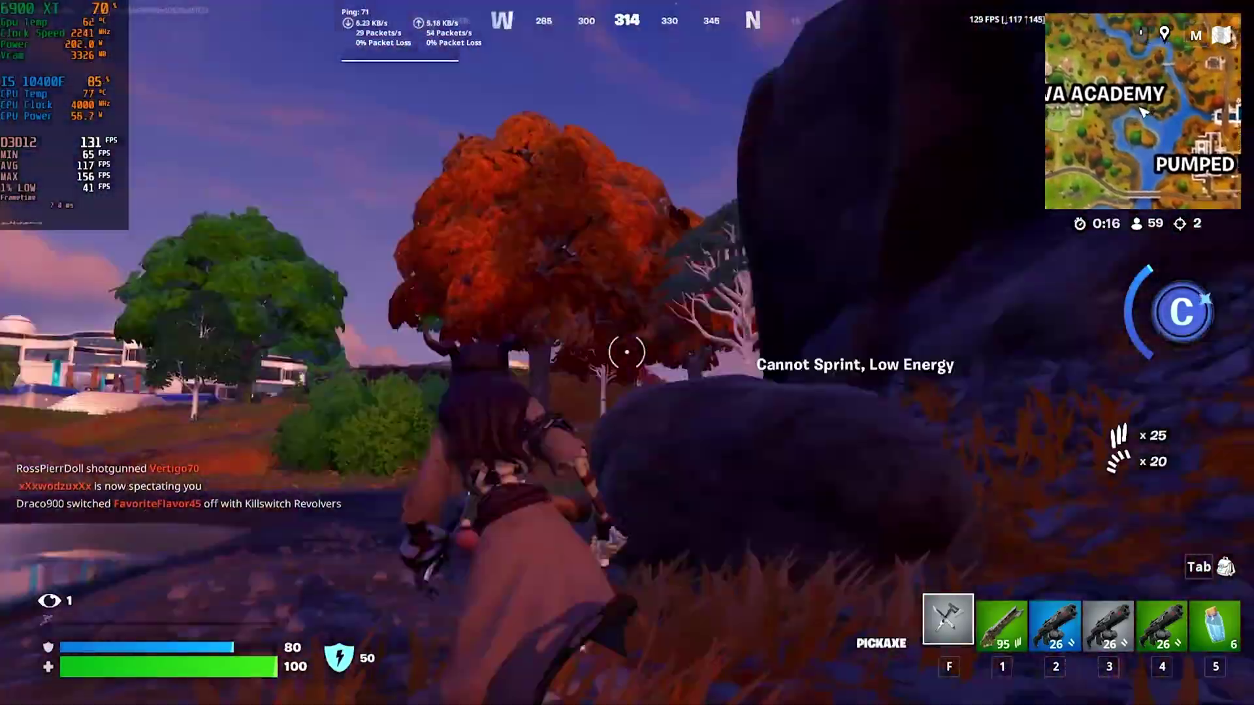
key("w")
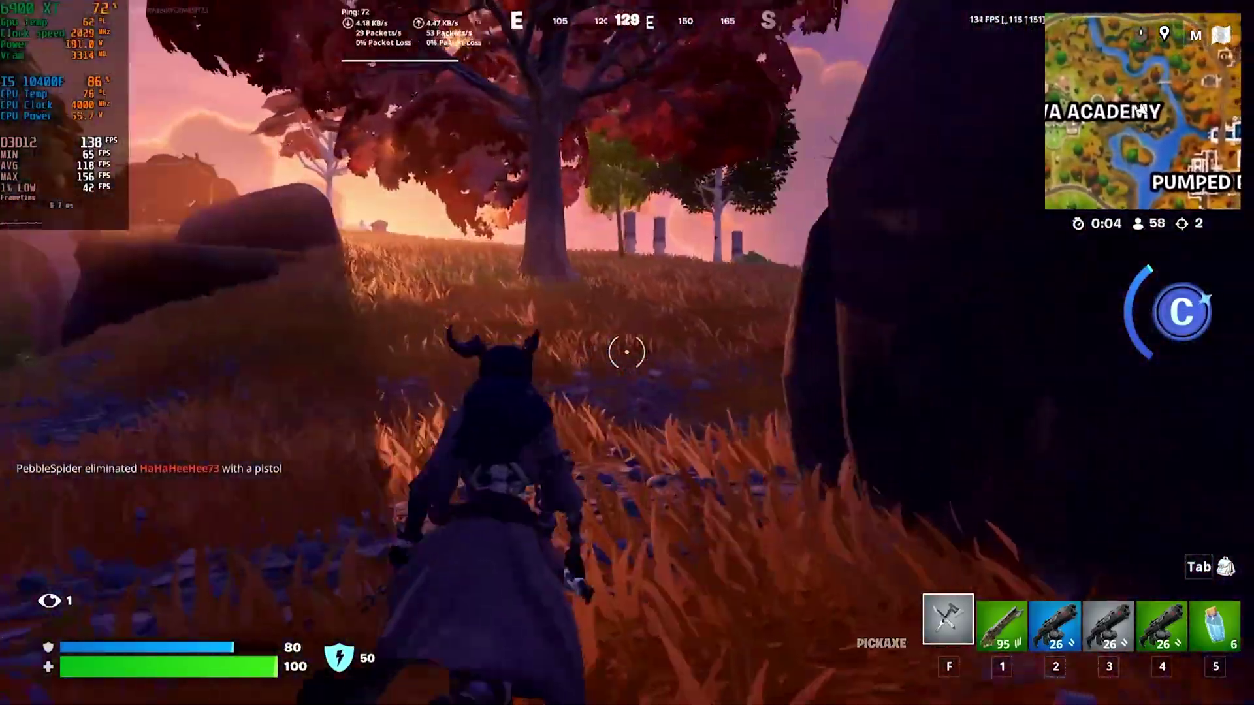
key("1")
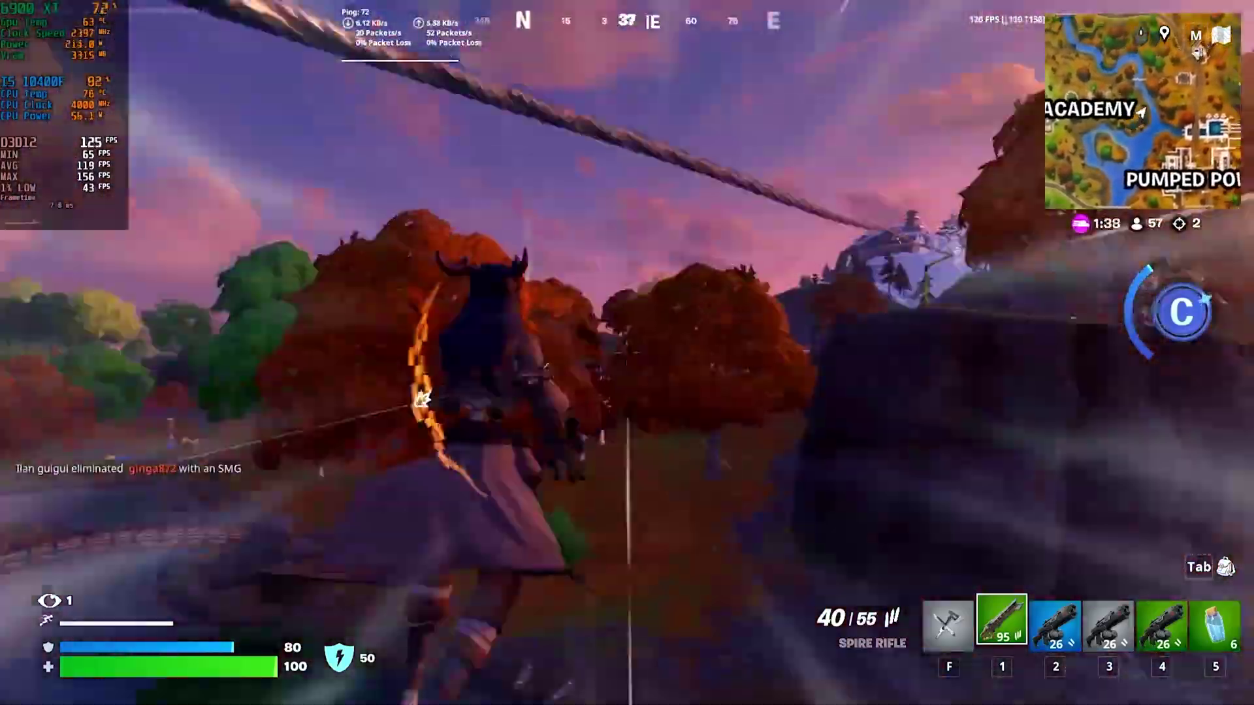
key("f")
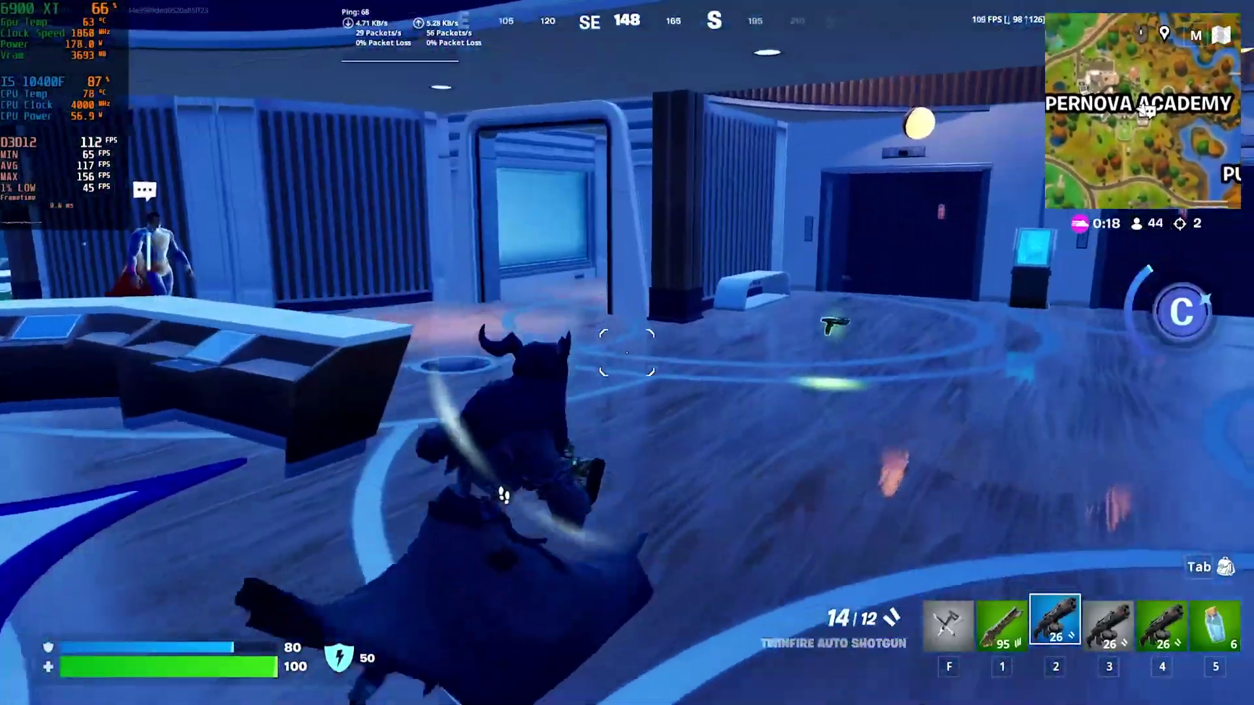
key("f")
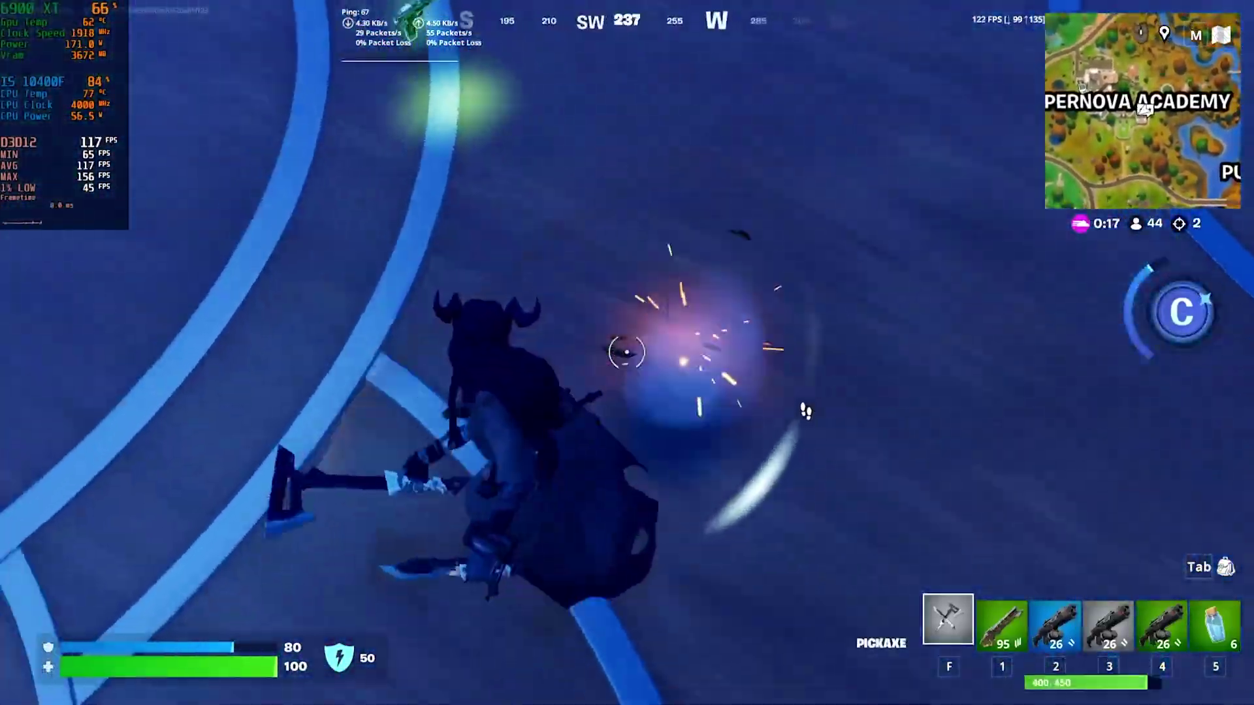
left_click(626, 353)
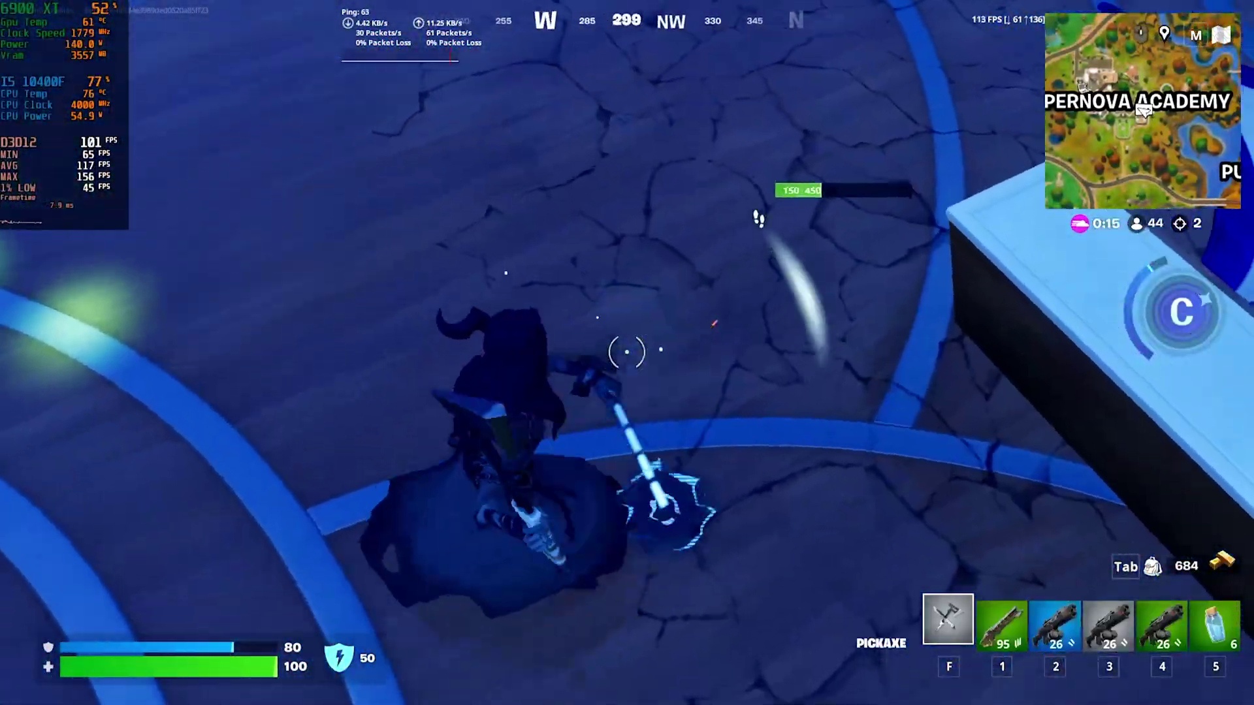
left_click(626, 353)
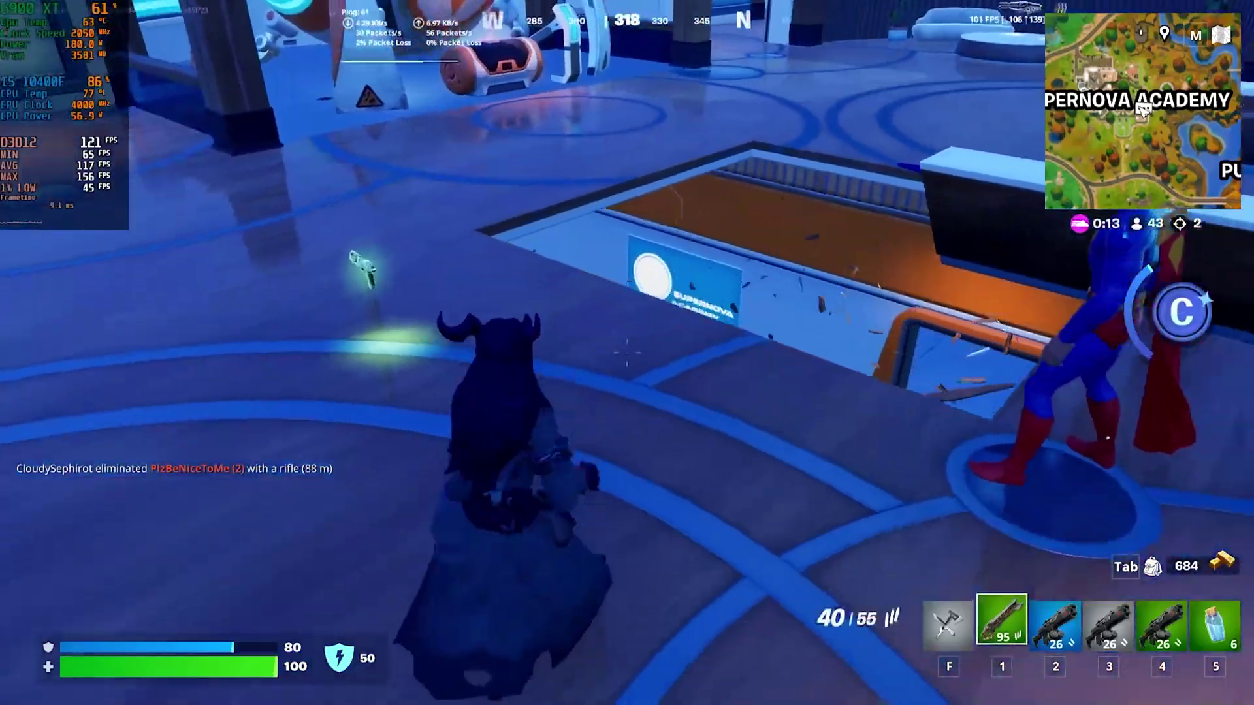
Fire the Twinfire Auto Shotgun at the enemy in the room below.
key("2")
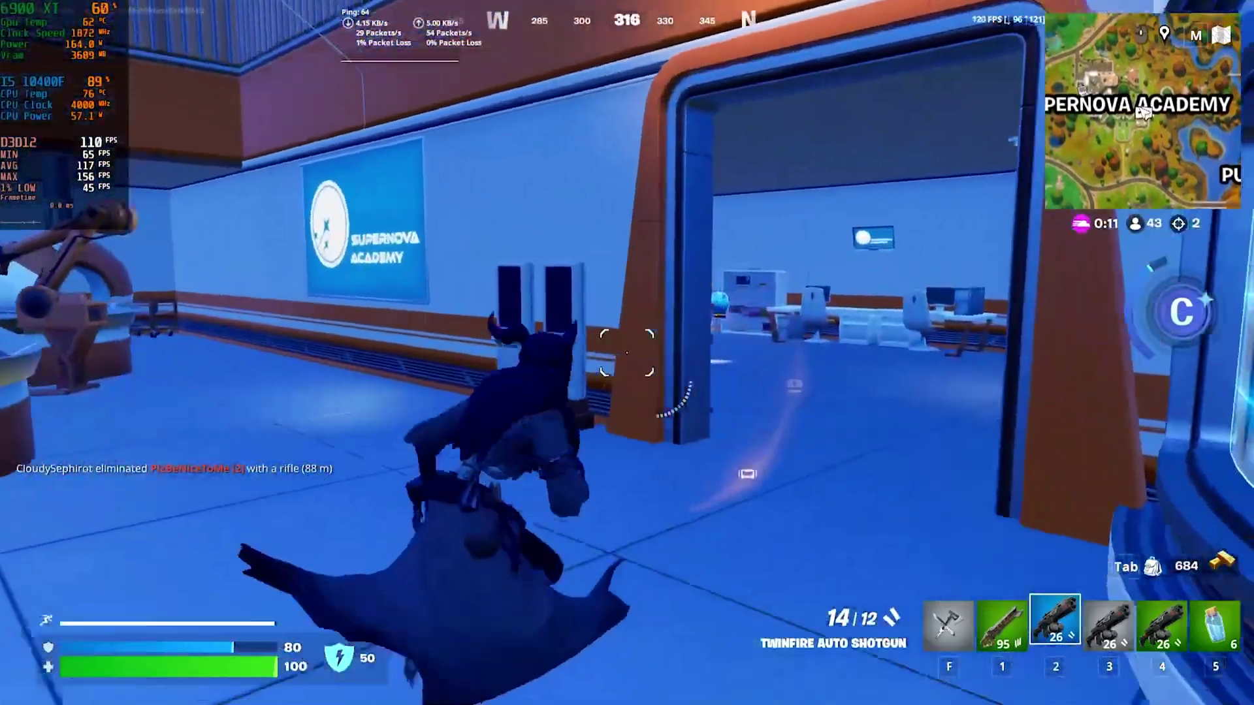
left_click(626, 353)
left_click(626, 353)
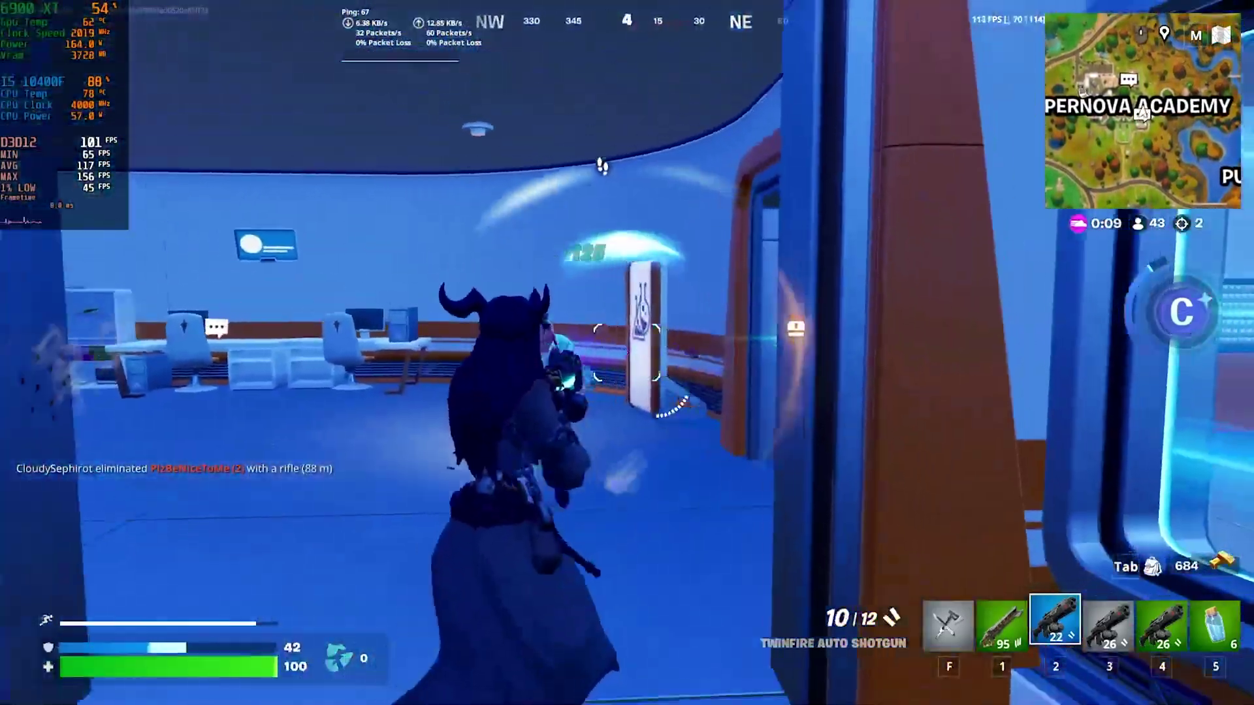